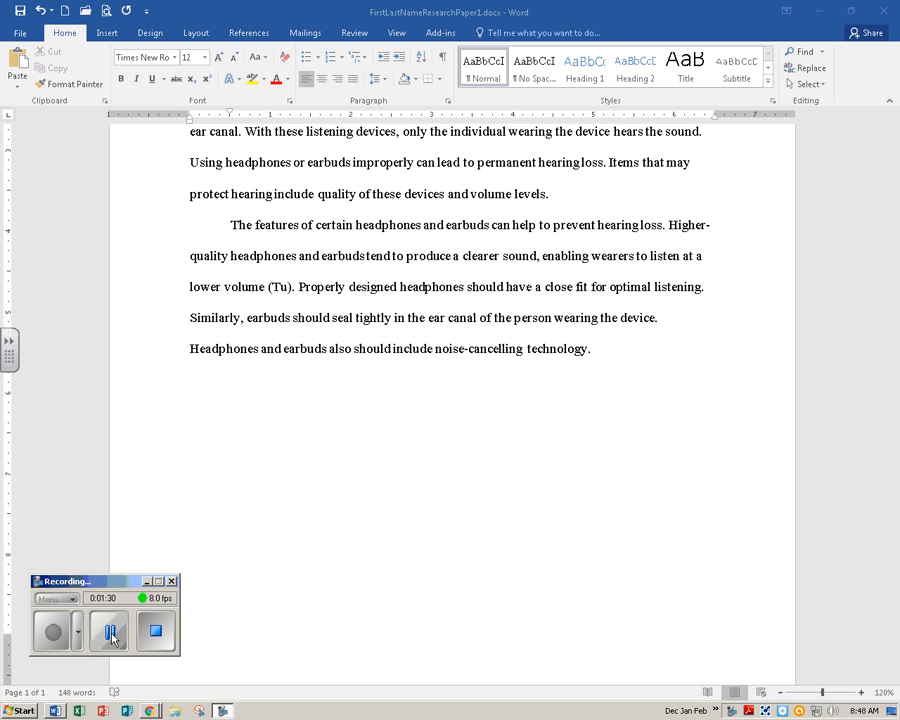
Insert a footnote after the final sentence ending in “technology.” and place the cursor in the footnote text.
{"action": "left_click", "coordinate": [600, 360]}
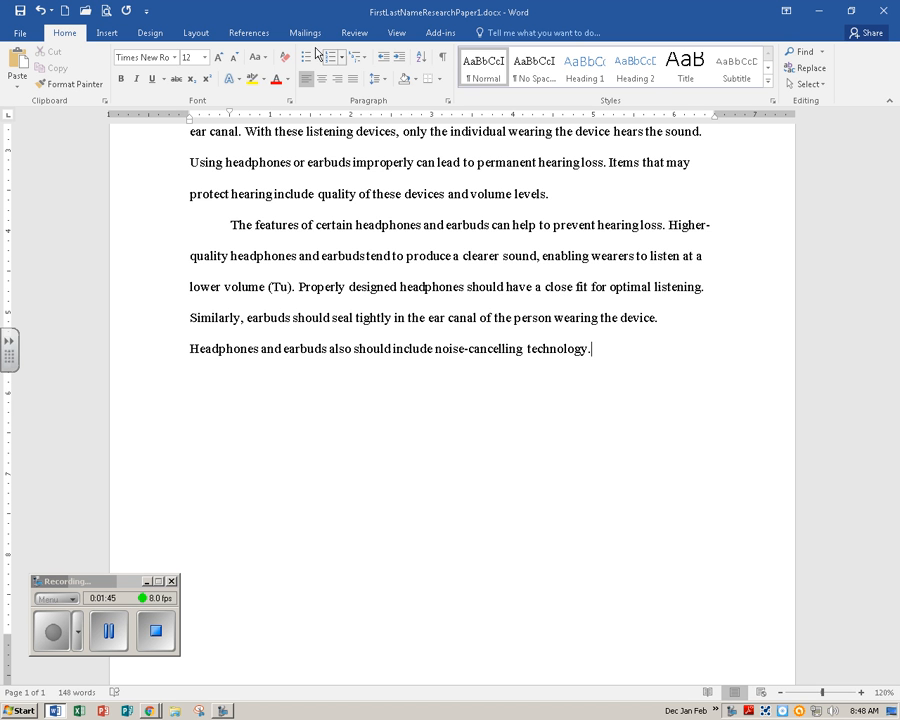
{"action": "left_click", "coordinate": [246, 38]}
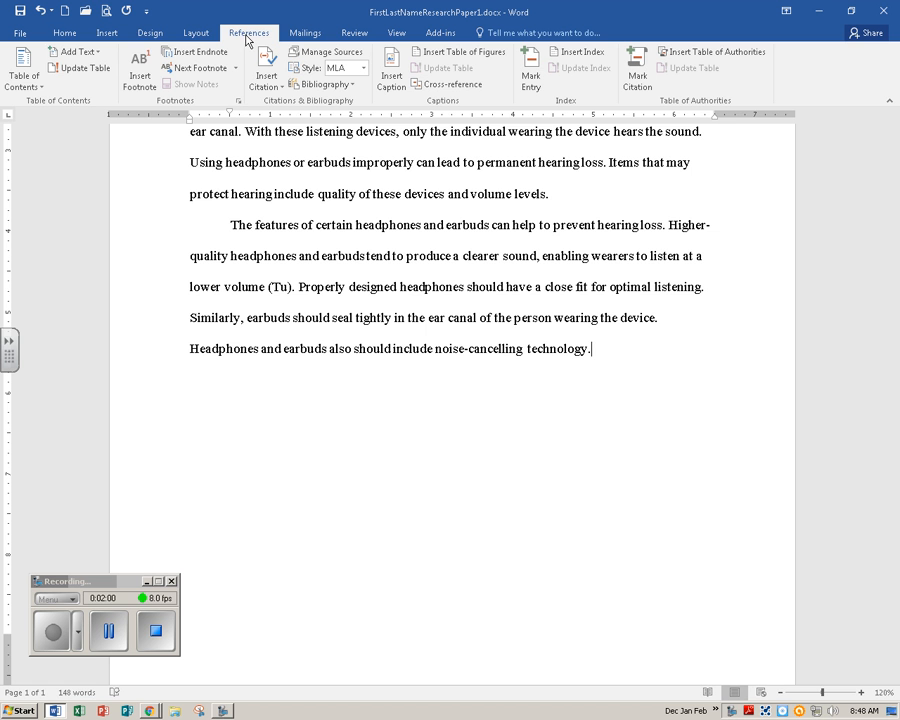
{"action": "left_click", "coordinate": [138, 92]}
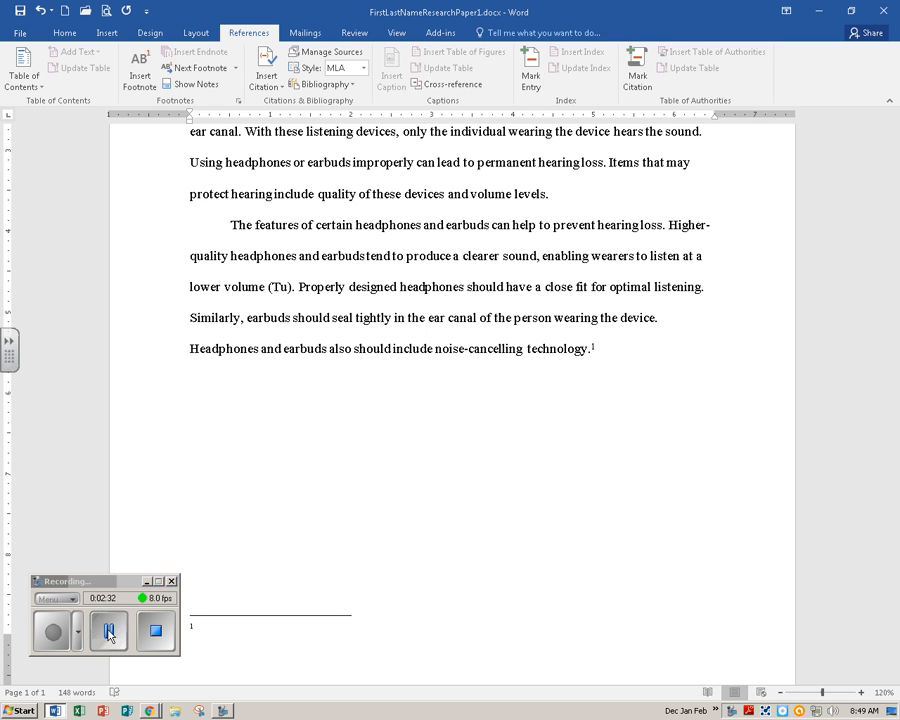
{"action": "left_click", "coordinate": [57, 630]}
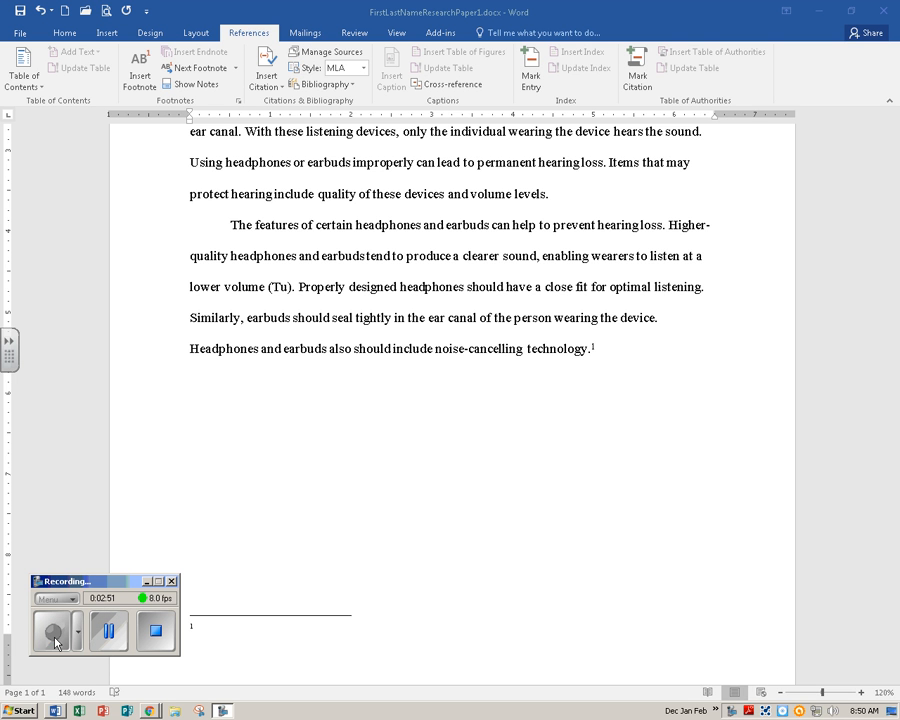
{"action": "left_click", "coordinate": [198, 634]}
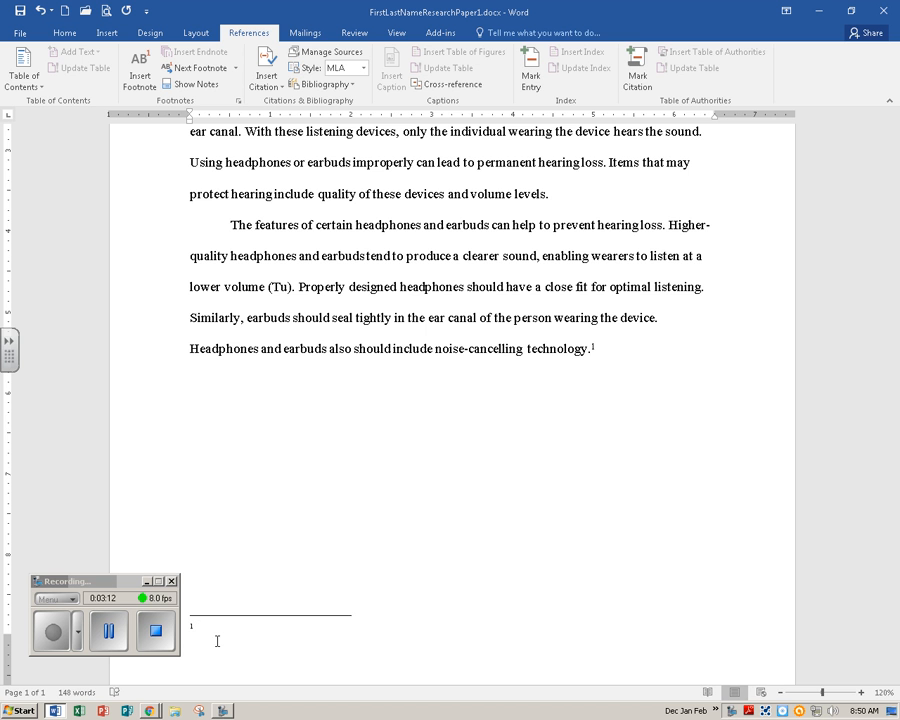
Write the footnote: “Gupta and Padro state the effective noise-cancelling technology reduces the interference of sounds from the surrounding environment, reducing the volume level required by headphones and earbuds”.
{"action": "type", "text": "Gupta and p"}
{"action": "key", "text": "BackSpace"}
{"action": "type", "text": "Padro state the effective"}
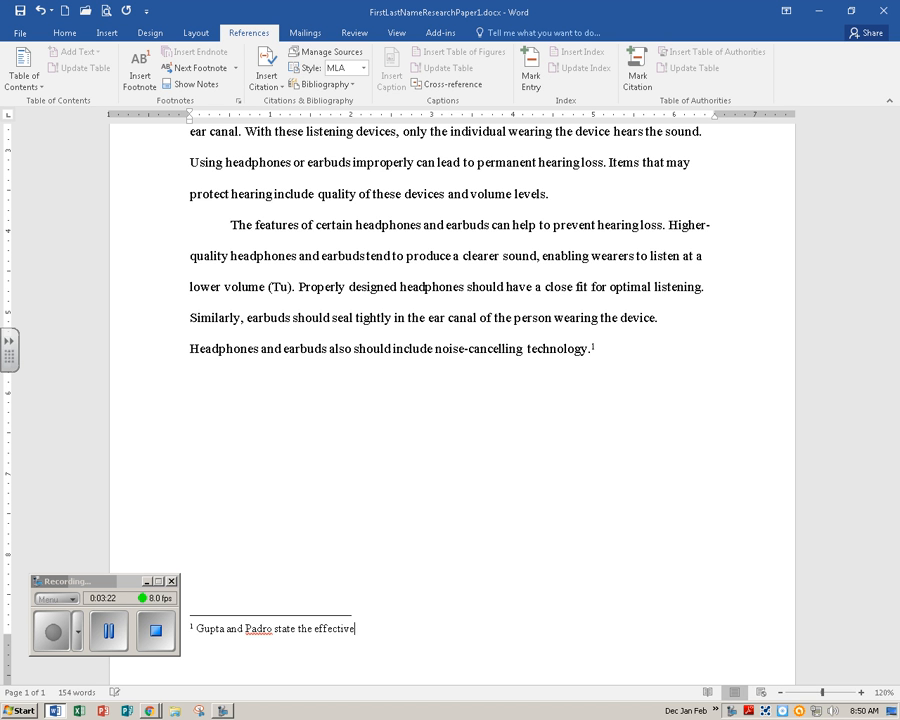
{"action": "type", "text": " noise-cancelling  technology "}
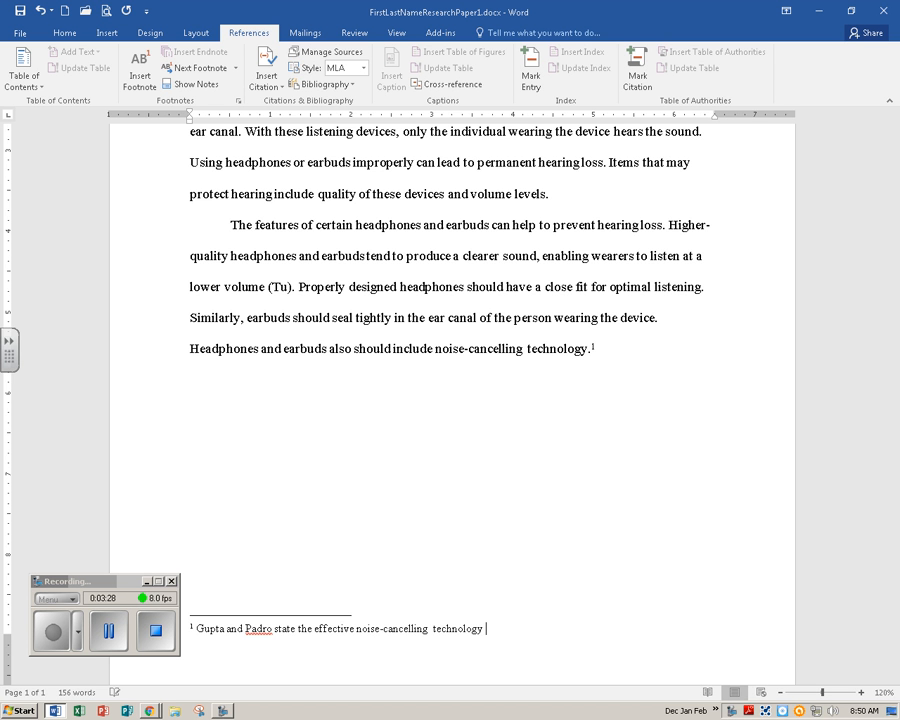
{"action": "type", "text": "reduces the inter"}
{"action": "type", "text": "fer"}
{"action": "type", "text": "ce "}
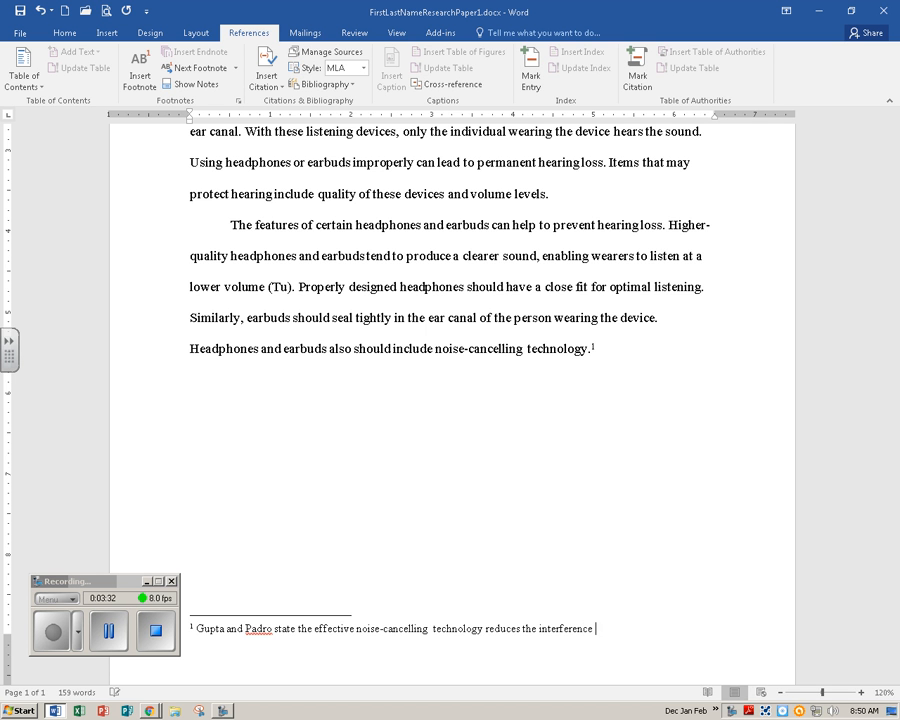
{"action": "type", "text": "of sounds from the surrounding "}
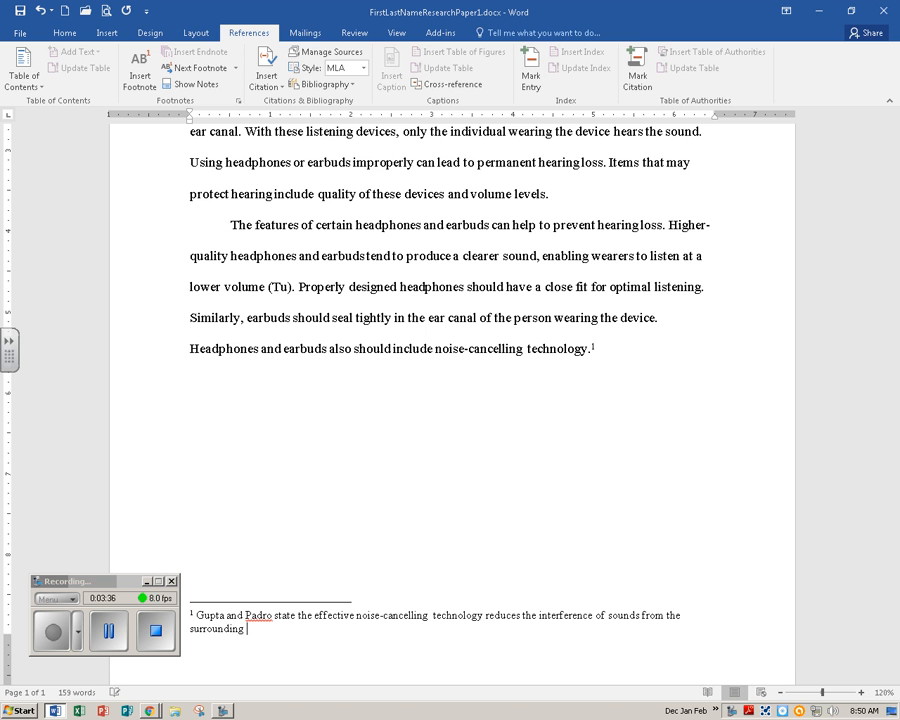
{"action": "type", "text": "environment, reduci"}
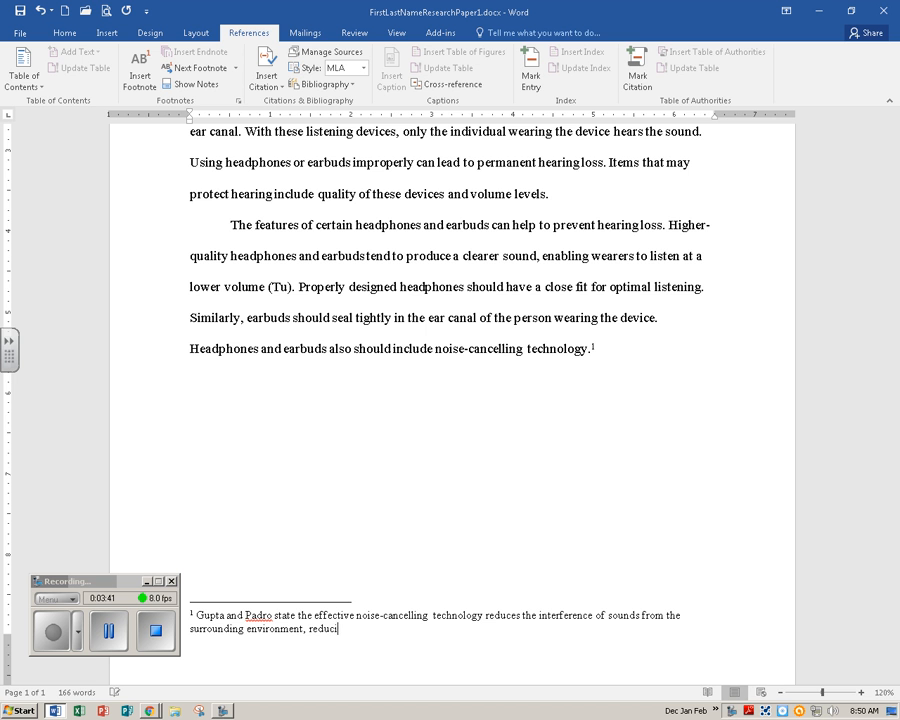
{"action": "type", "text": "ng the volume level r"}
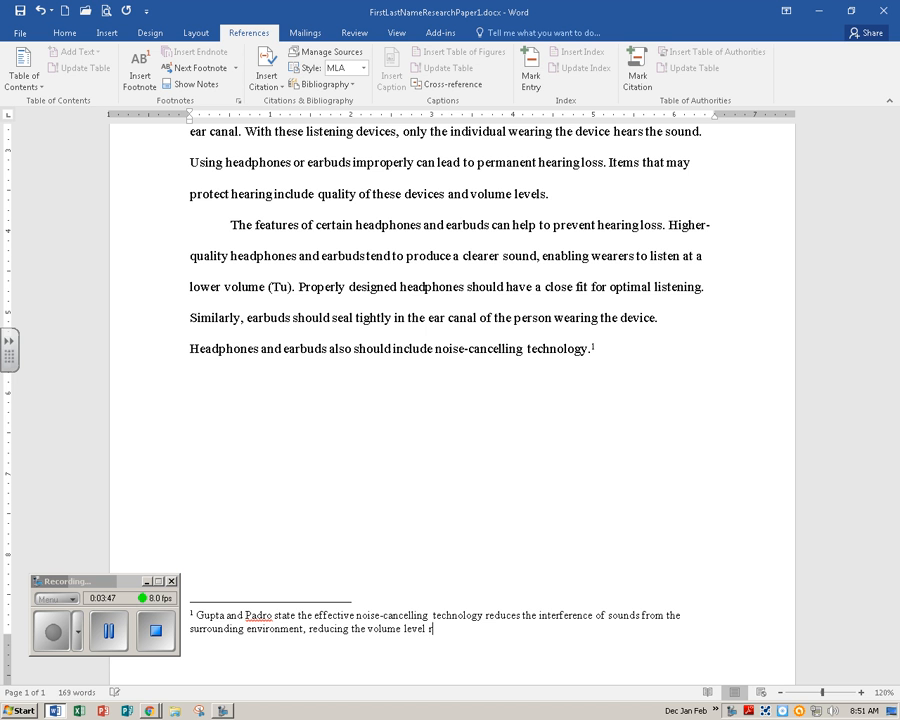
{"action": "type", "text": "equired by headphones"}
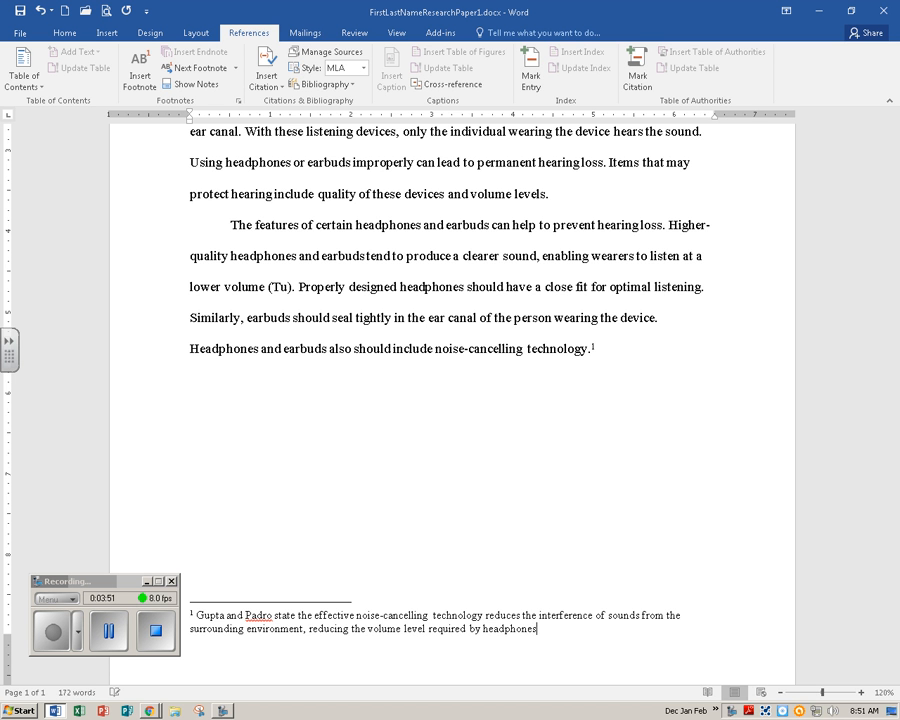
{"action": "type", "text": " and earbuds"}
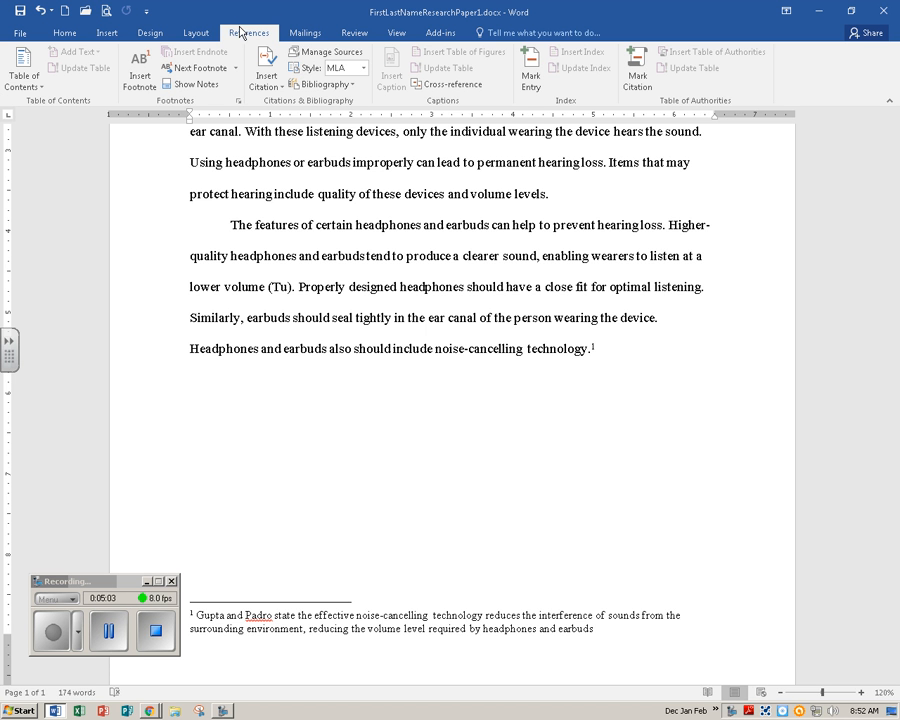
Insert a citation at the end of the footnote as a new placeholder source named Gupta.
{"action": "left_click", "coordinate": [112, 628]}
{"action": "left_click", "coordinate": [56, 627]}
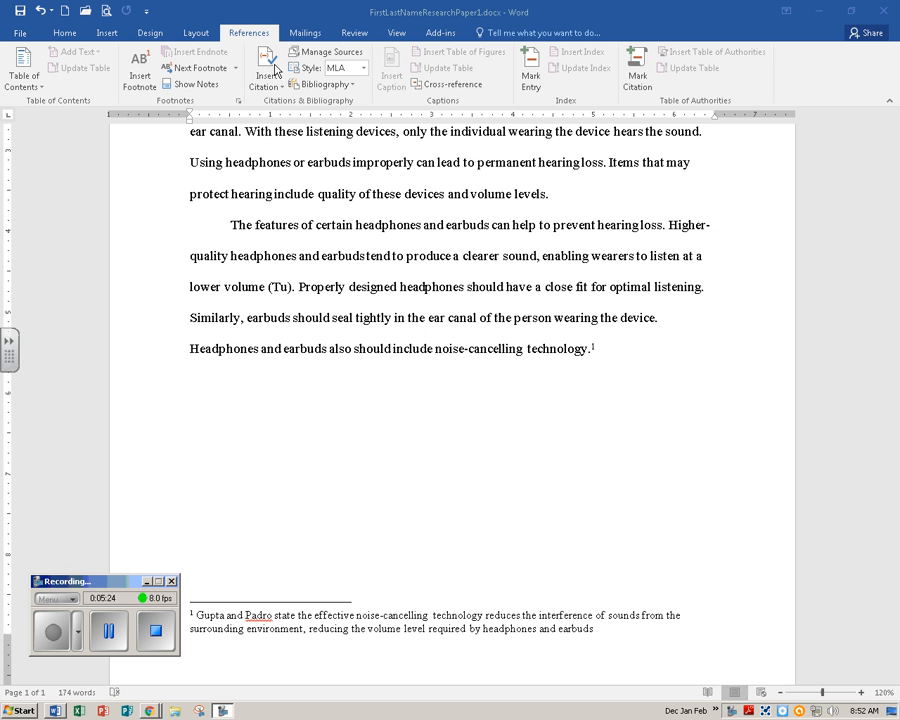
{"action": "left_click", "coordinate": [275, 87]}
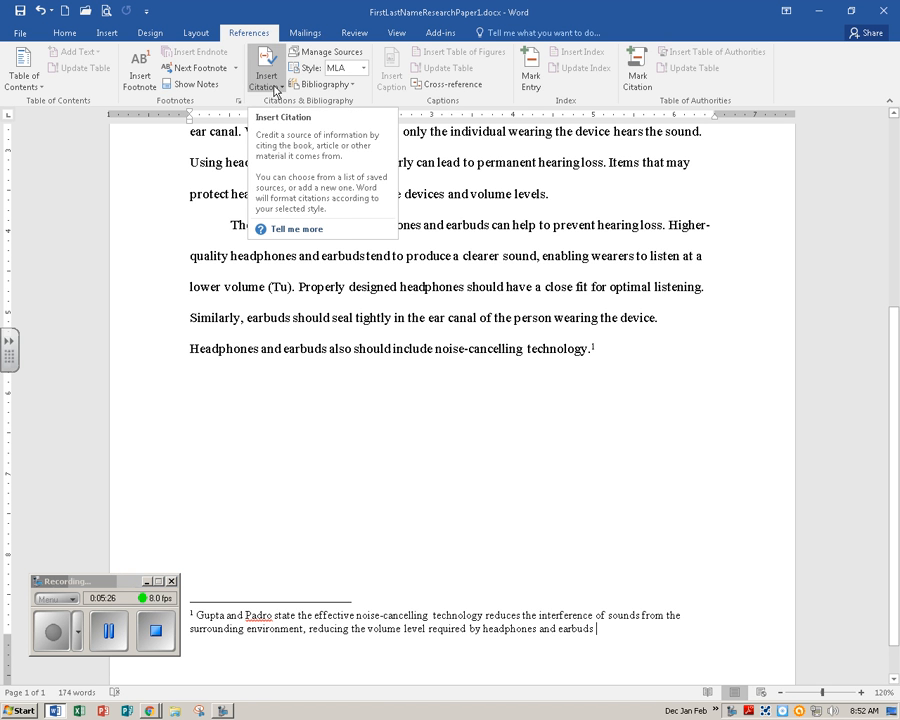
{"action": "left_click", "coordinate": [275, 88]}
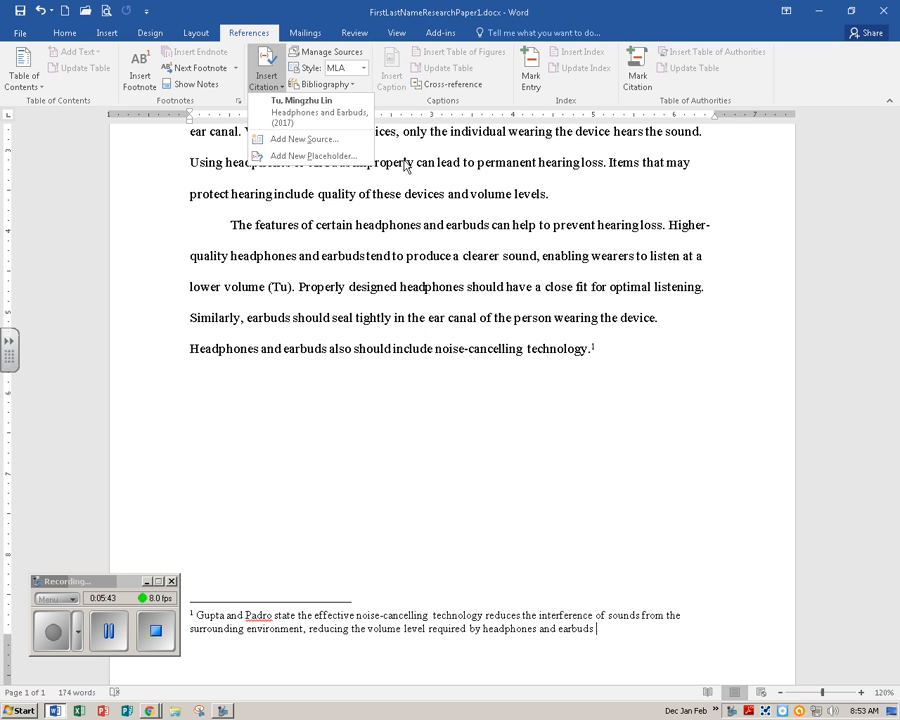
{"action": "left_click", "coordinate": [363, 165]}
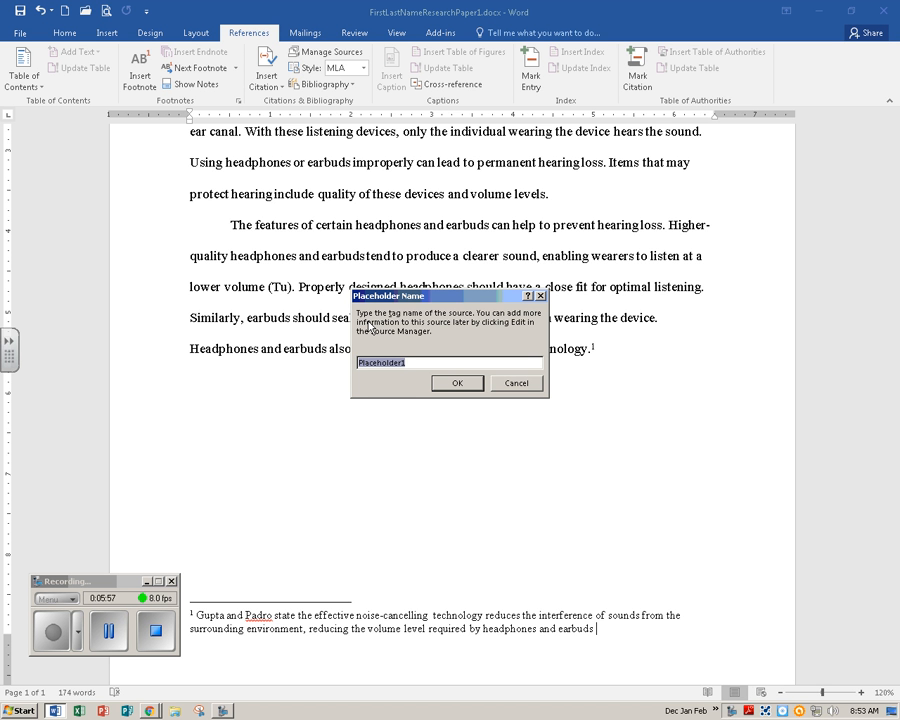
{"action": "type", "text": "Gupta"}
{"action": "left_click", "coordinate": [450, 383]}
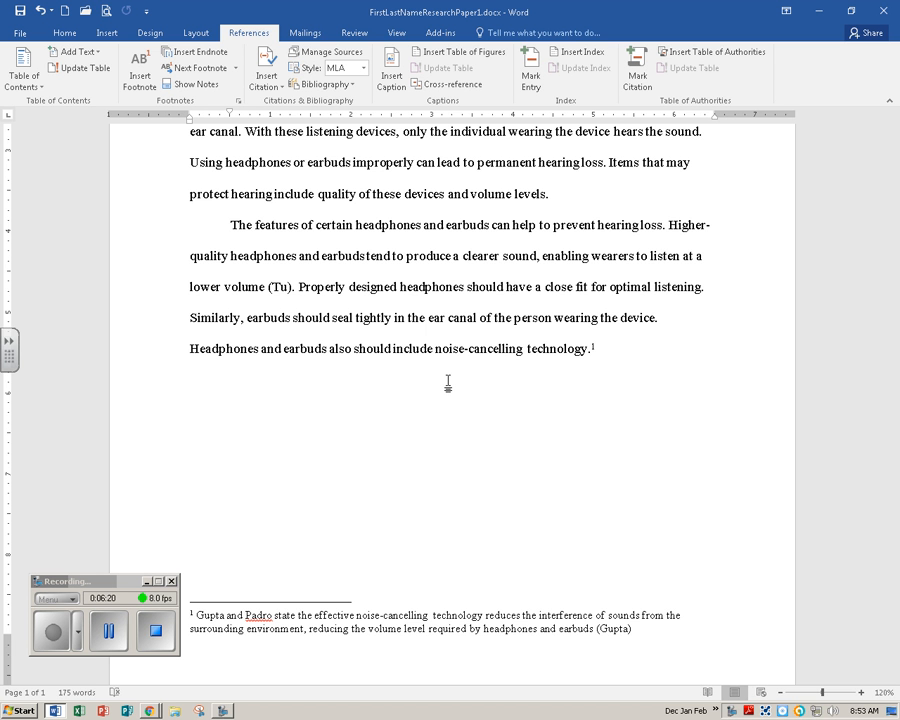
End the footnote with a period after the citation and save the document.
{"action": "left_click", "coordinate": [634, 628]}
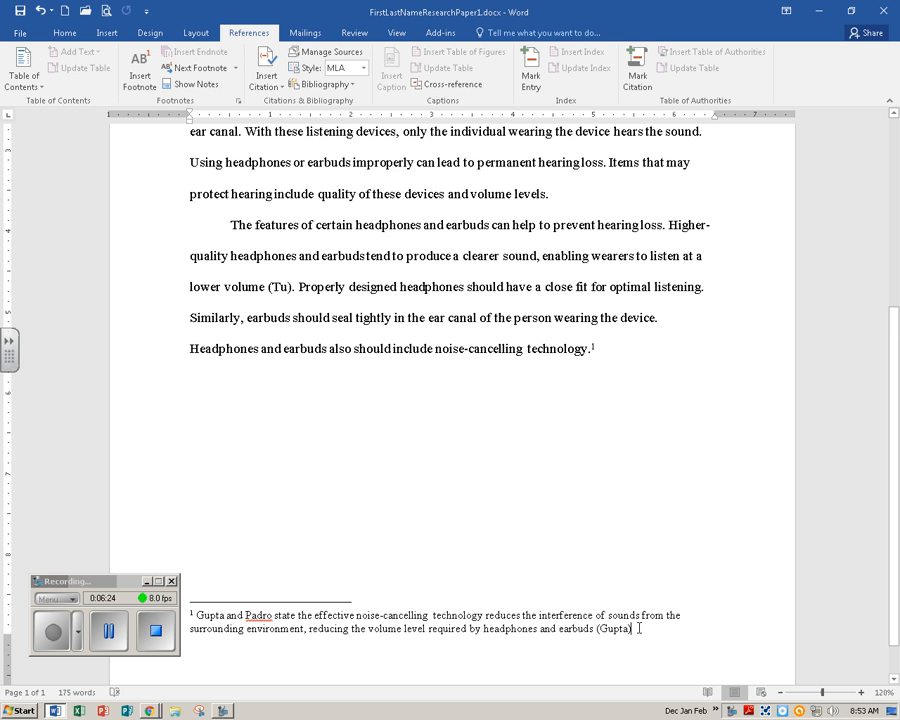
{"action": "scroll", "coordinate": [639, 527], "scroll_direction": "down", "scroll_amount": 1}
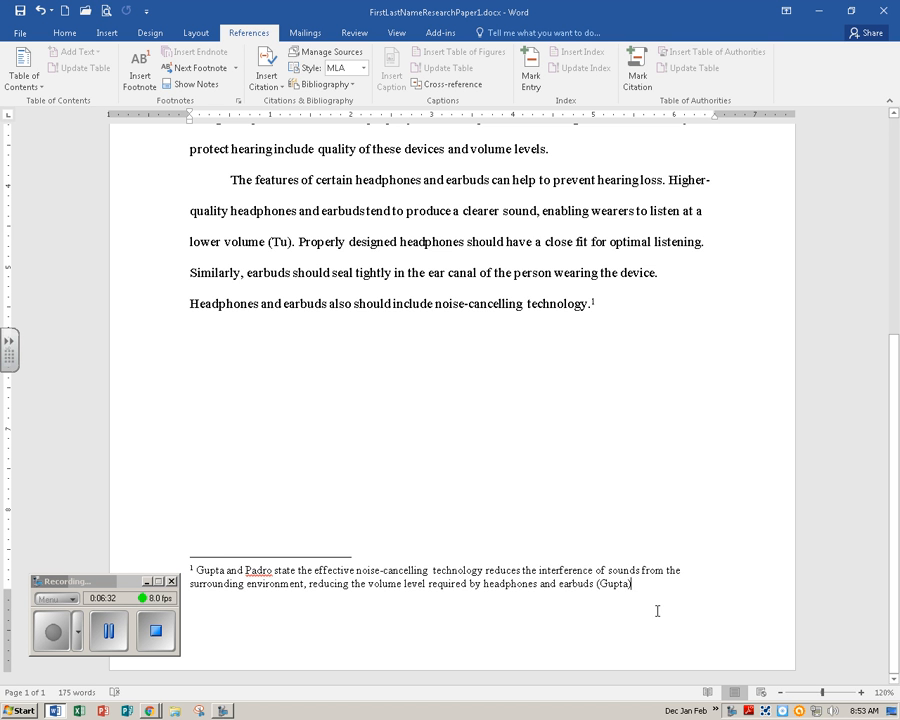
{"action": "type", "text": "."}
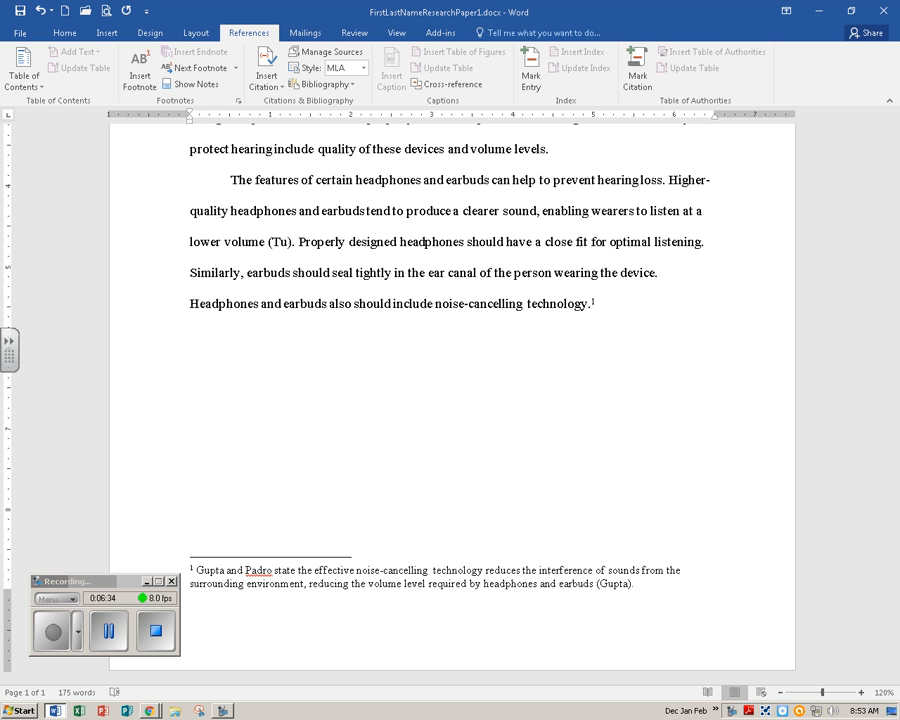
{"action": "left_click", "coordinate": [21, 12]}
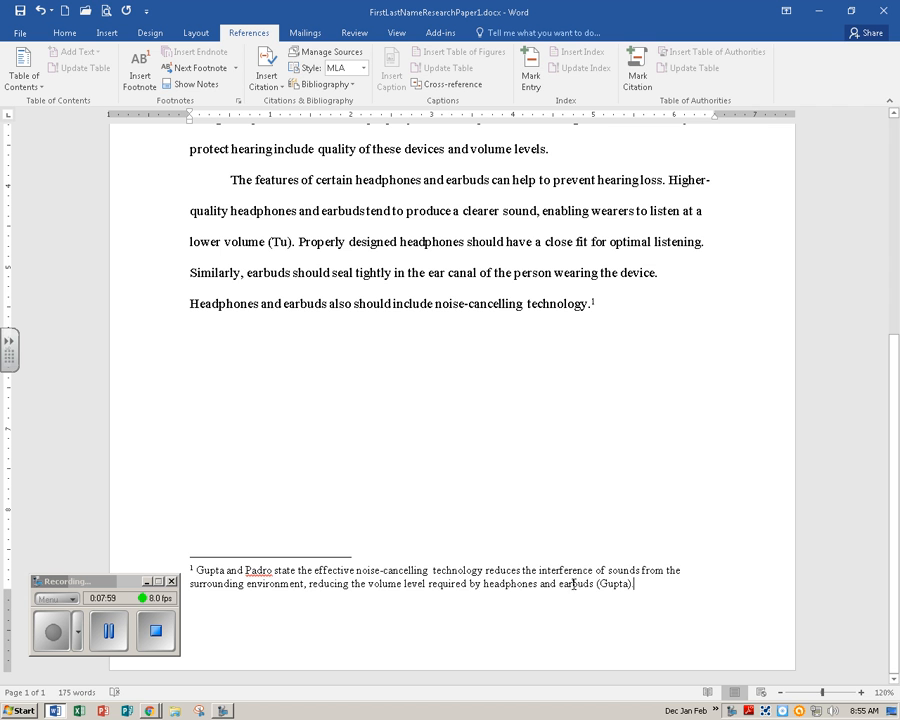
Open the style settings for the footnote text and select the Footnote Text style from all styles.
{"action": "left_click", "coordinate": [612, 586]}
{"action": "right_click", "coordinate": [611, 588]}
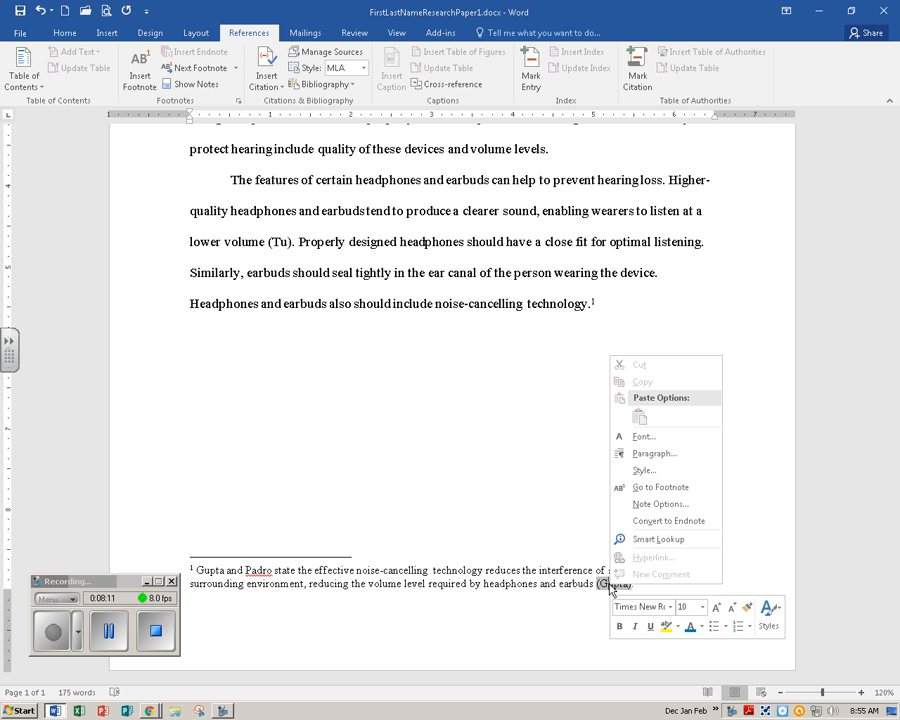
{"action": "left_click", "coordinate": [659, 475]}
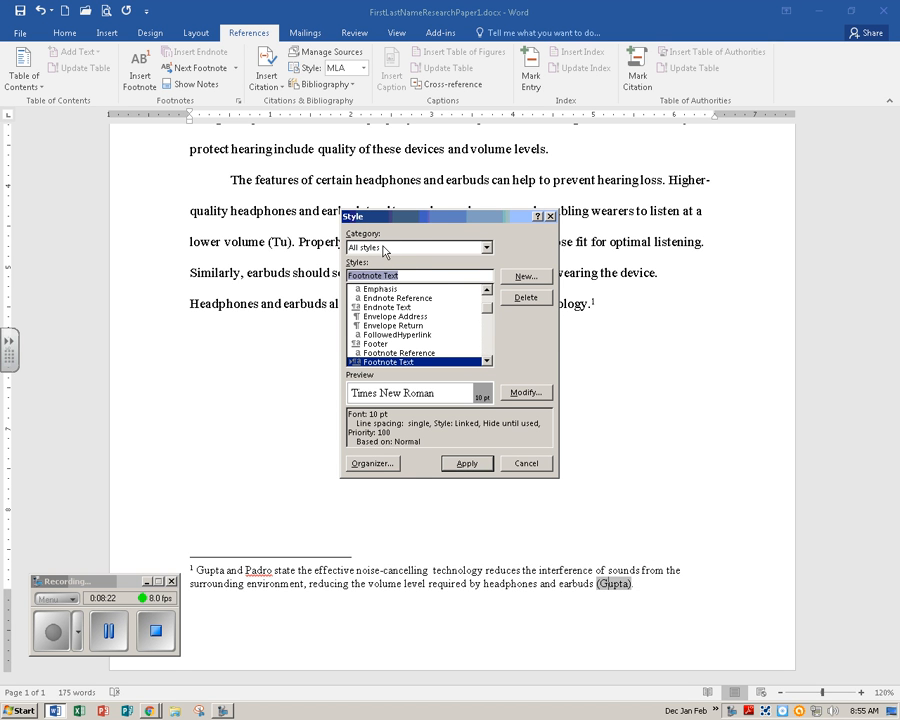
{"action": "left_click", "coordinate": [487, 248]}
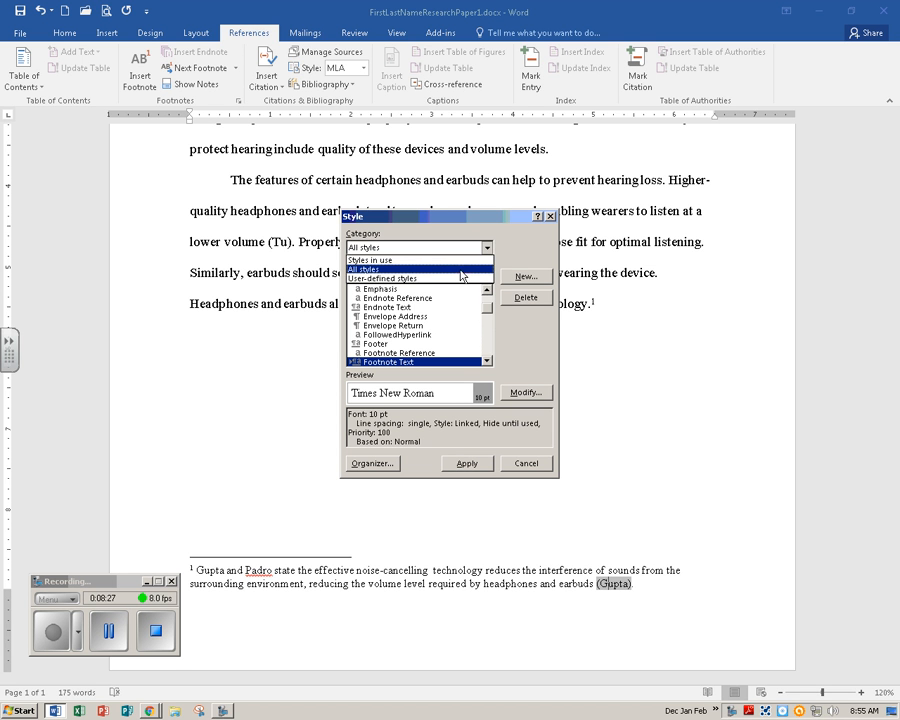
{"action": "left_click", "coordinate": [460, 270]}
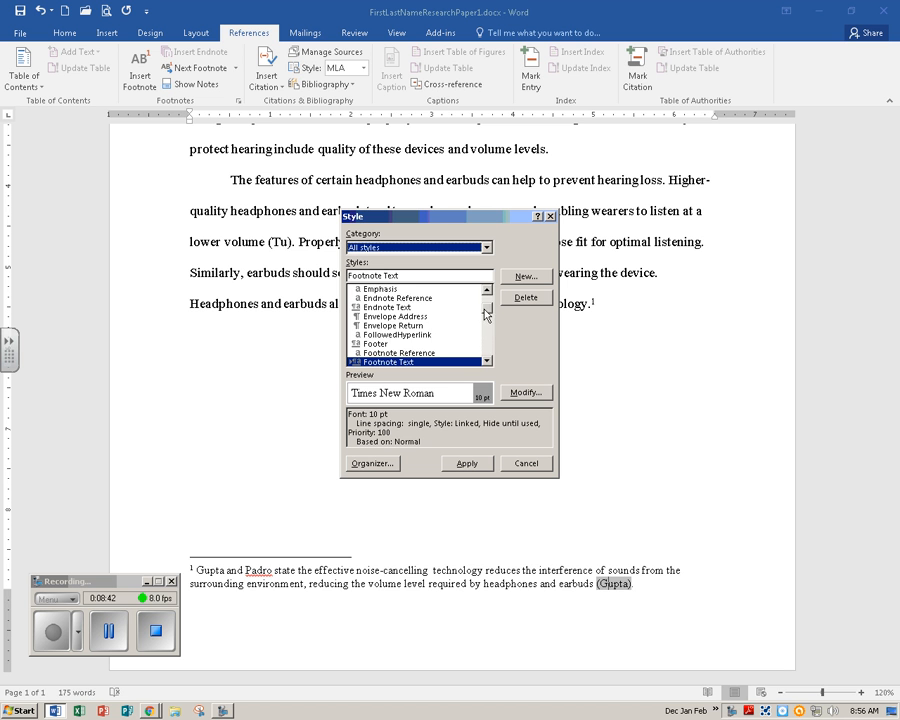
{"action": "mouse_move", "coordinate": [487, 308]}
{"action": "left_mouse_down"}
{"action": "mouse_move", "coordinate": [487, 317]}
{"action": "mouse_move", "coordinate": [488, 297]}
{"action": "mouse_move", "coordinate": [489, 356]}
{"action": "mouse_move", "coordinate": [491, 313]}
{"action": "left_mouse_up"}
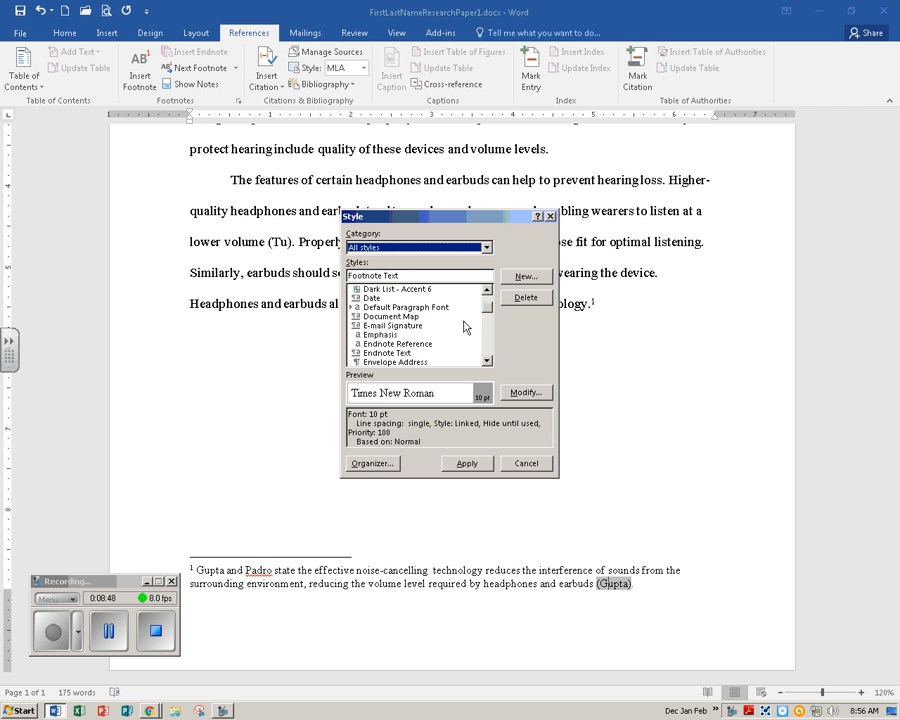
{"action": "left_click", "coordinate": [490, 353]}
{"action": "left_click", "coordinate": [490, 353]}
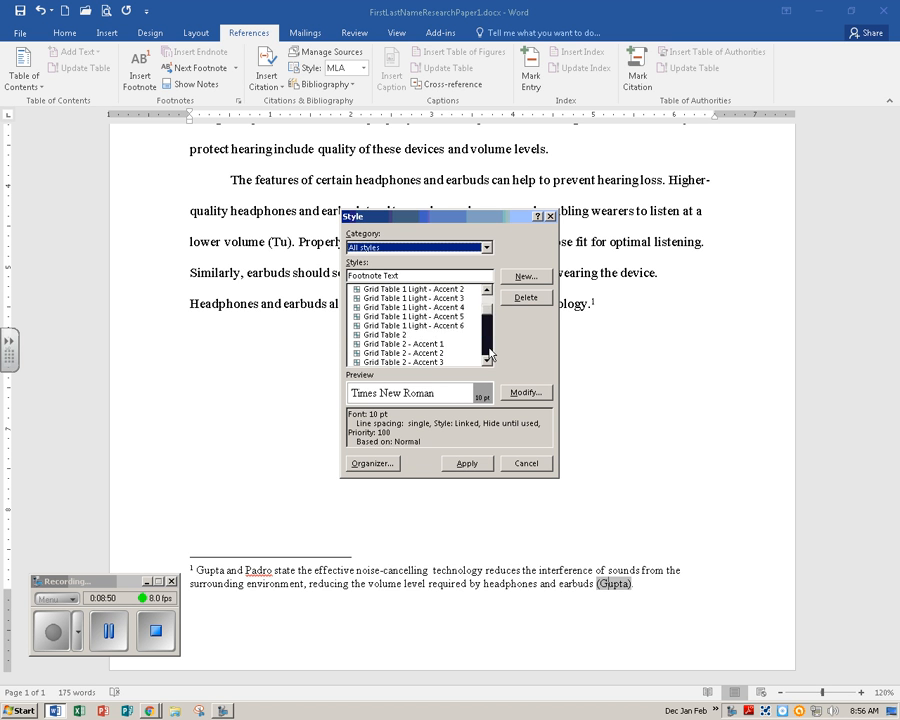
{"action": "left_click", "coordinate": [490, 353]}
{"action": "left_click", "coordinate": [489, 299]}
{"action": "left_click", "coordinate": [489, 299]}
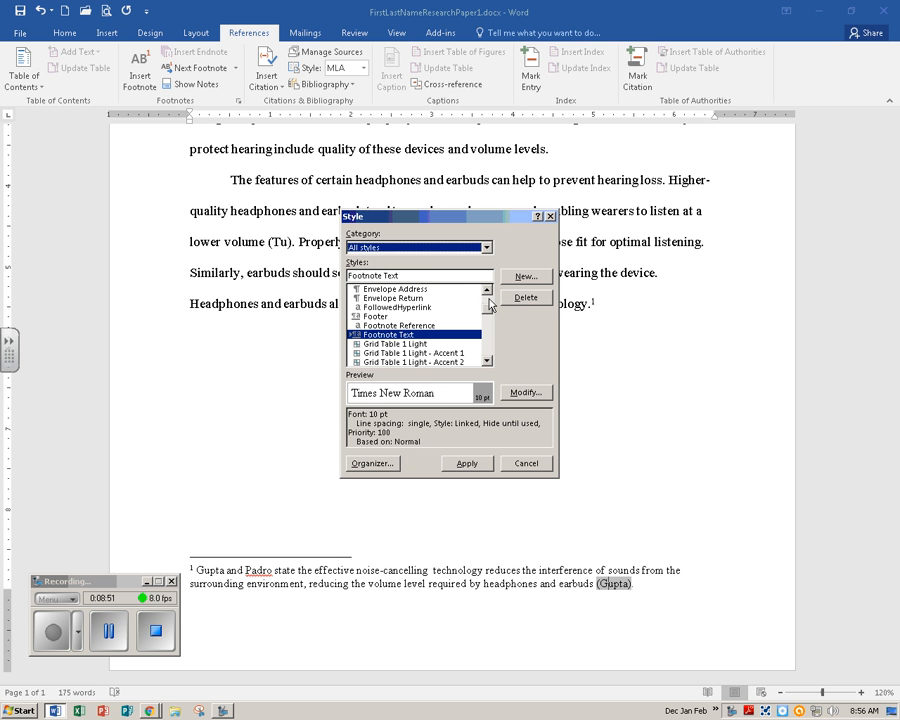
{"action": "left_click", "coordinate": [413, 340]}
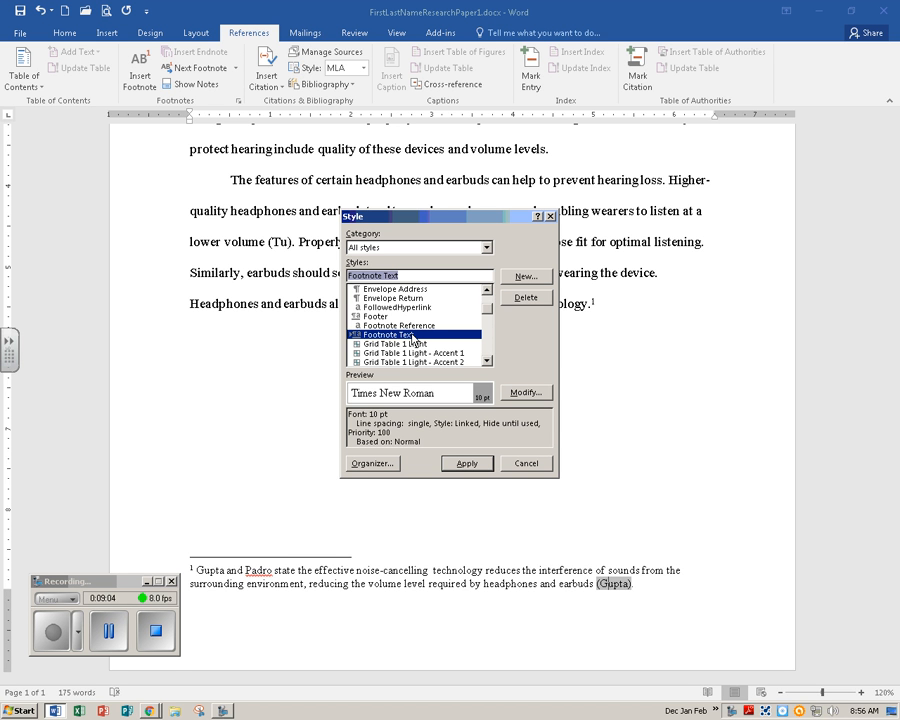
Modify the Footnote Text style to a 12 pt font size with double line spacing.
{"action": "left_click", "coordinate": [526, 392]}
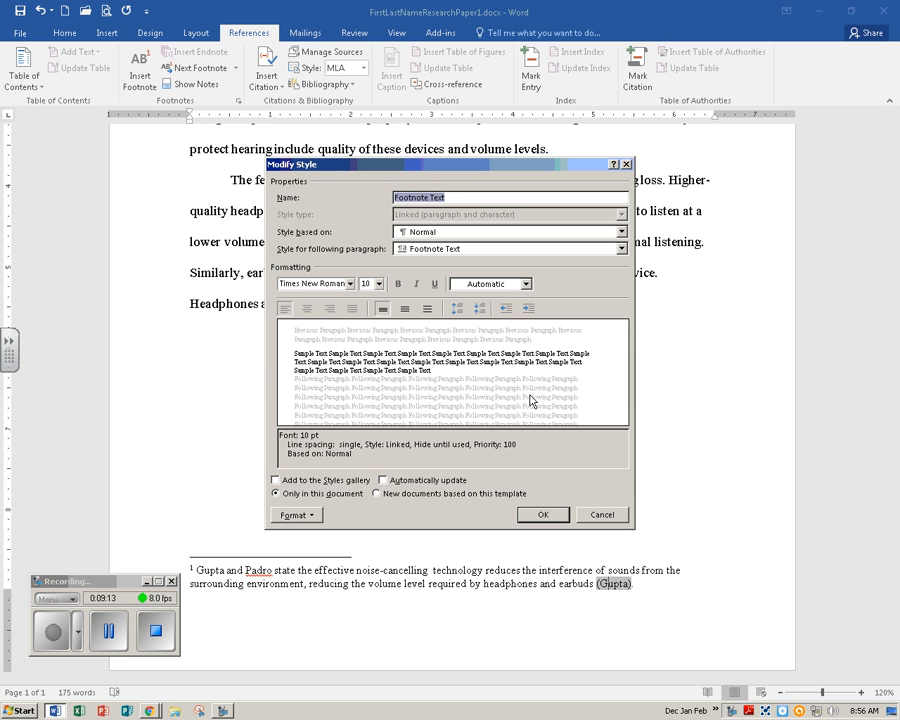
{"action": "left_click", "coordinate": [379, 284]}
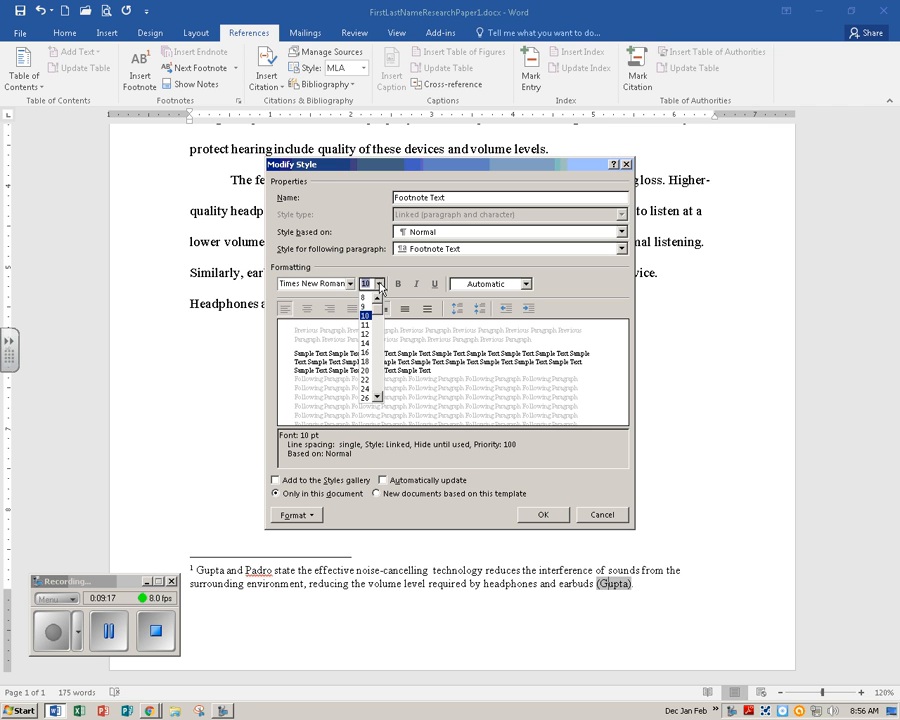
{"action": "left_click", "coordinate": [366, 334]}
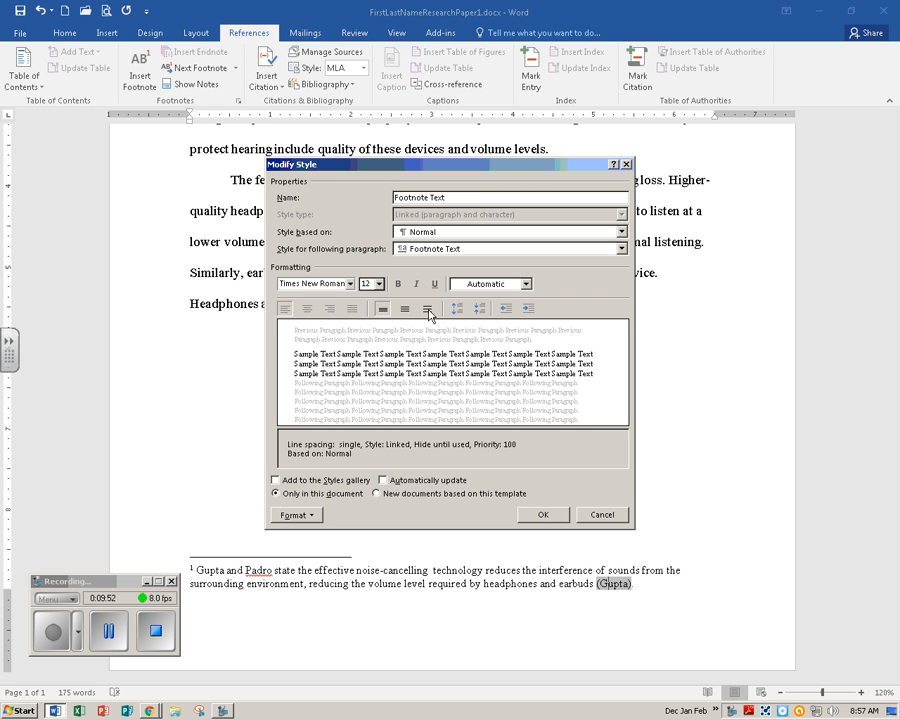
{"action": "left_click", "coordinate": [428, 309]}
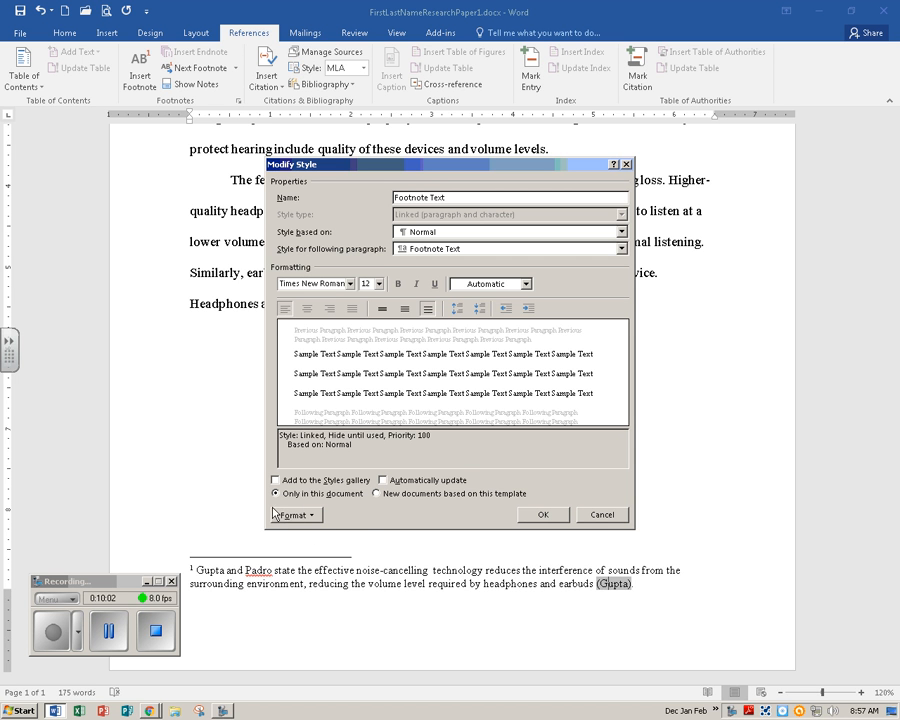
Give the Footnote Text style a 0.5" first-line indent in its paragraph settings and apply the style.
{"action": "left_click", "coordinate": [313, 517]}
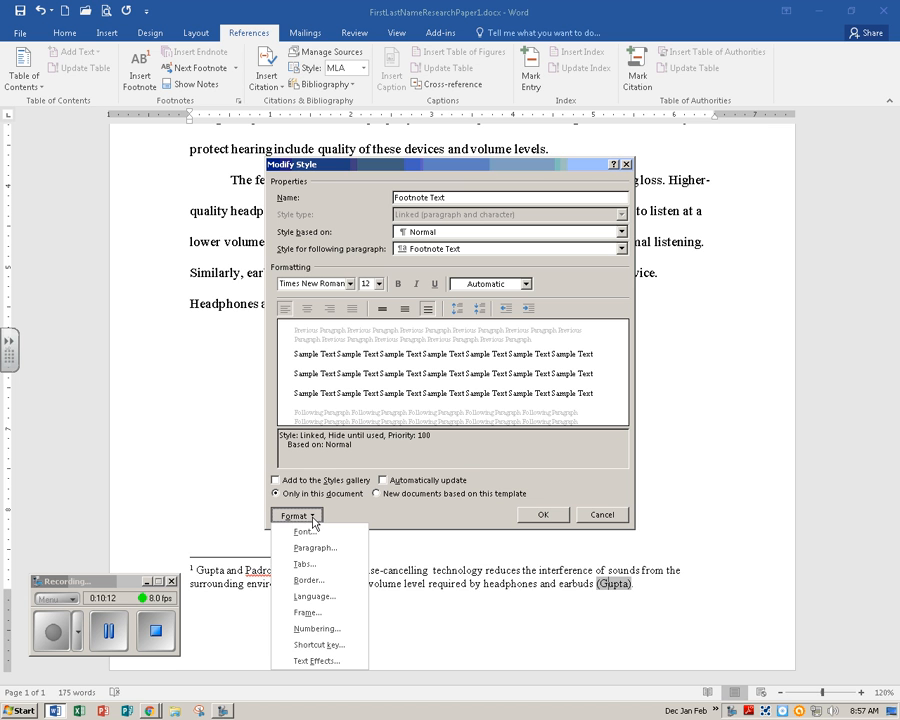
{"action": "left_click", "coordinate": [347, 550]}
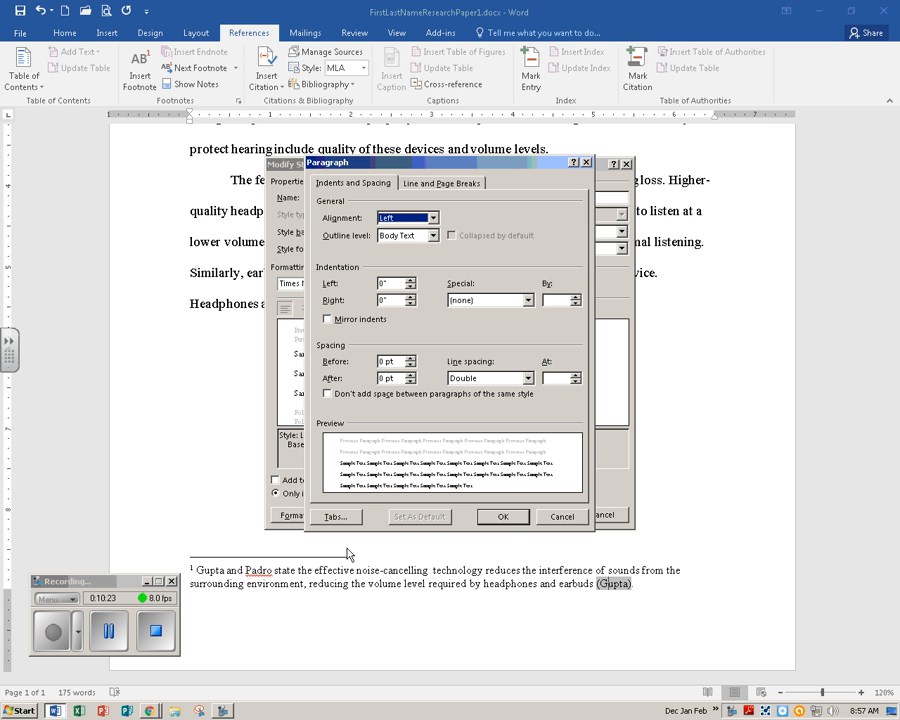
{"action": "left_click", "coordinate": [532, 302]}
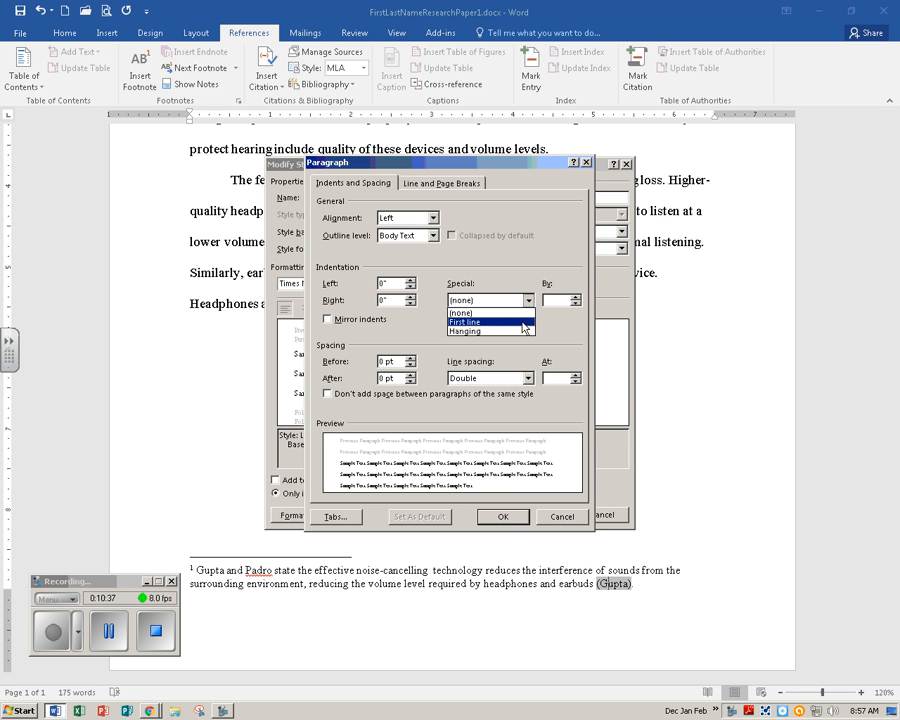
{"action": "left_click", "coordinate": [524, 322]}
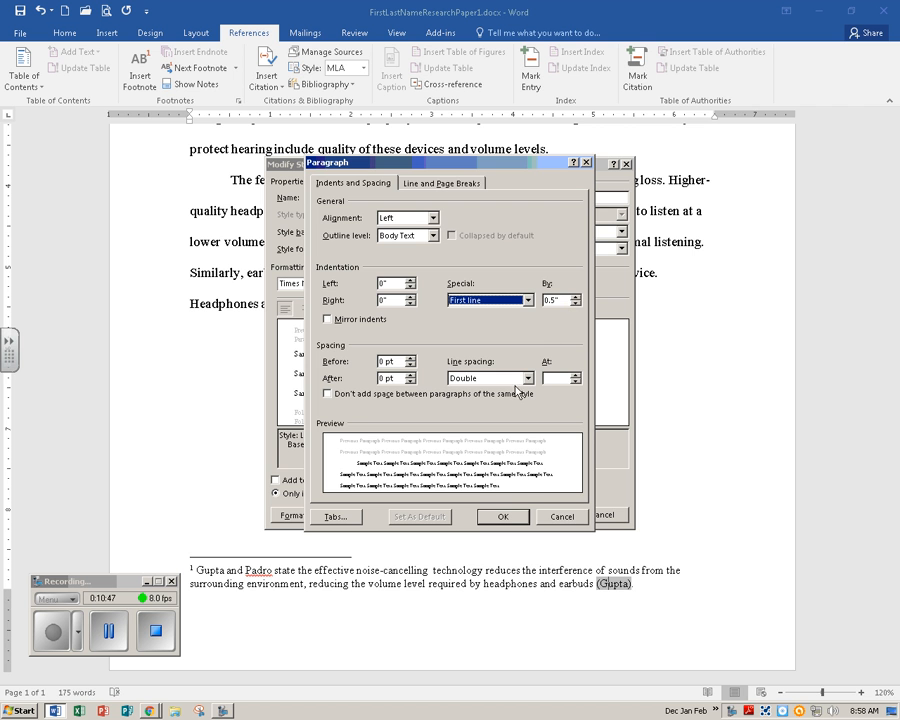
{"action": "left_click", "coordinate": [504, 519]}
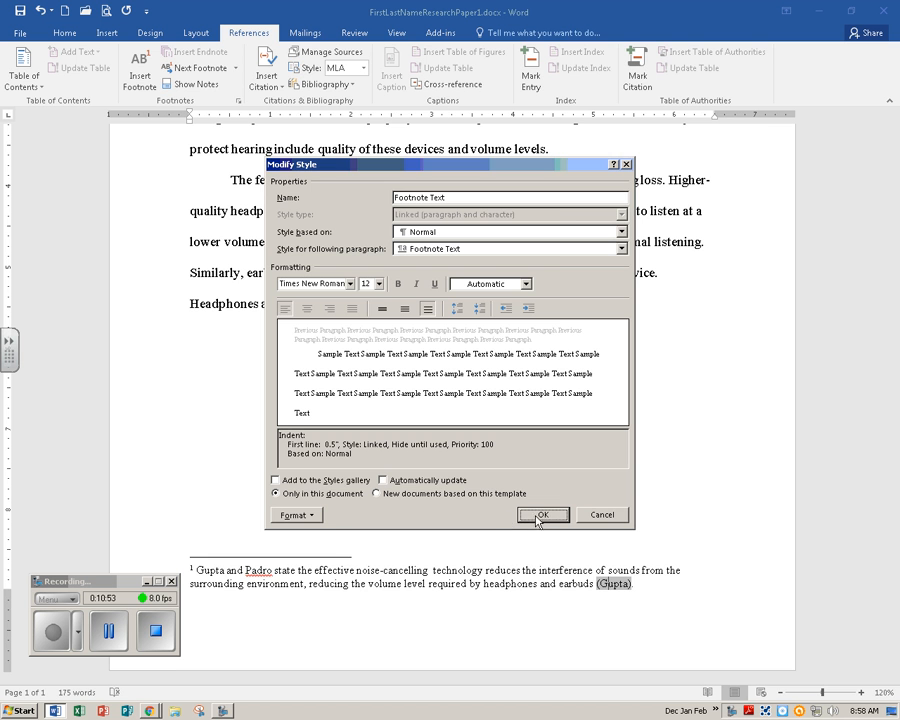
{"action": "left_click", "coordinate": [543, 516]}
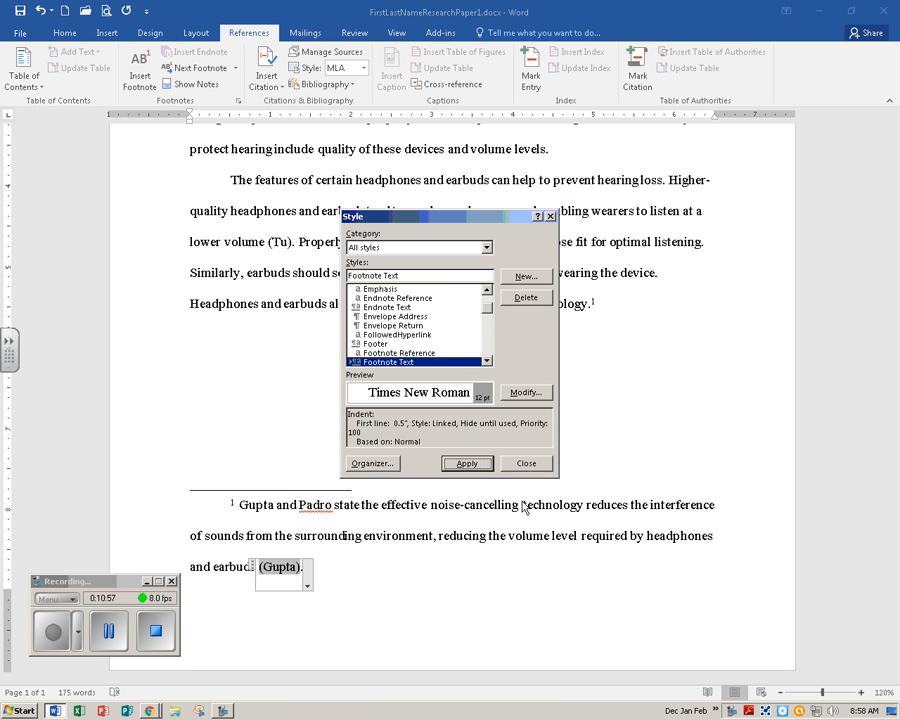
{"action": "left_click", "coordinate": [463, 466]}
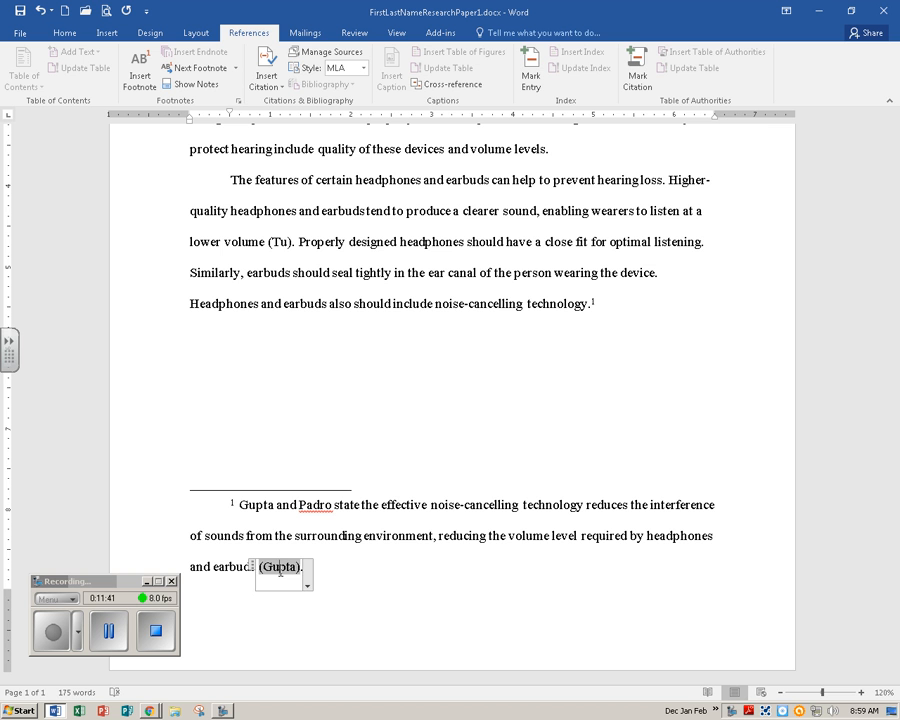
Open the source of the Gupta citation in the footnote for editing and set its source type to Book.
{"action": "left_click", "coordinate": [428, 512]}
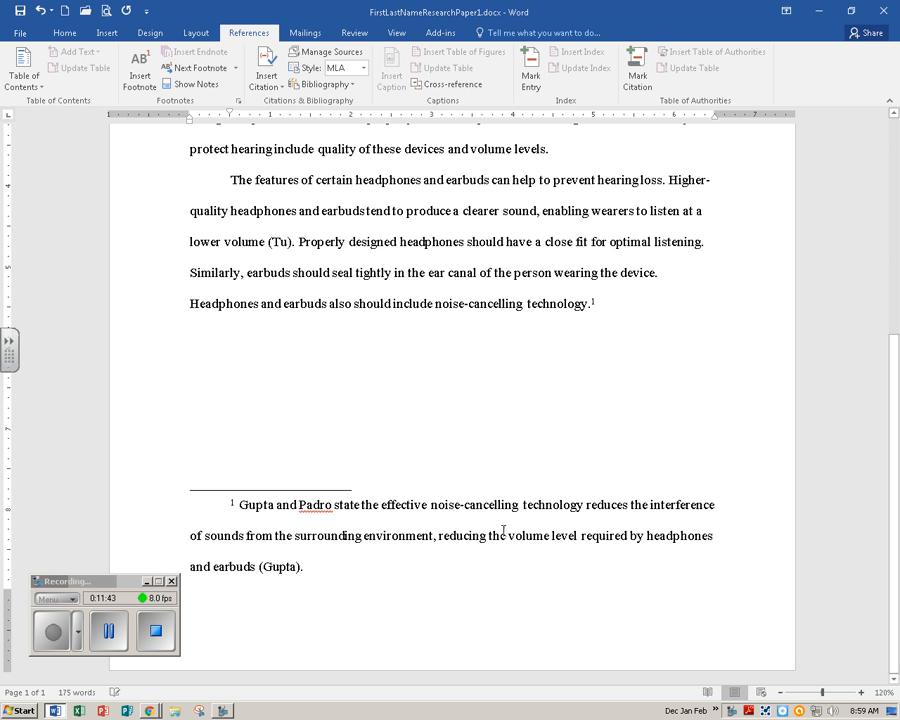
{"action": "left_click", "coordinate": [283, 570]}
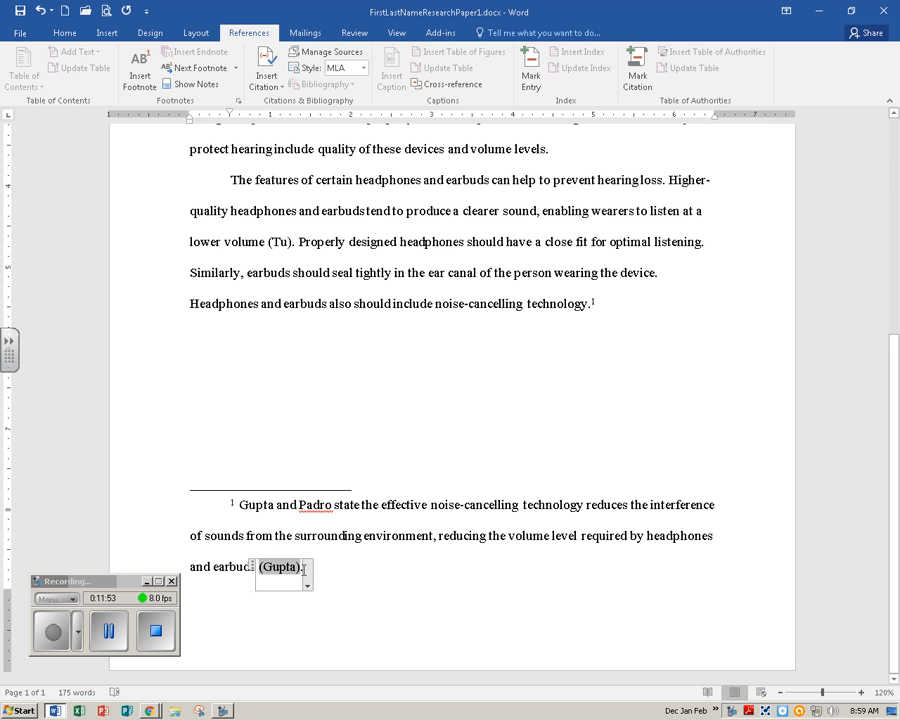
{"action": "left_click", "coordinate": [309, 587]}
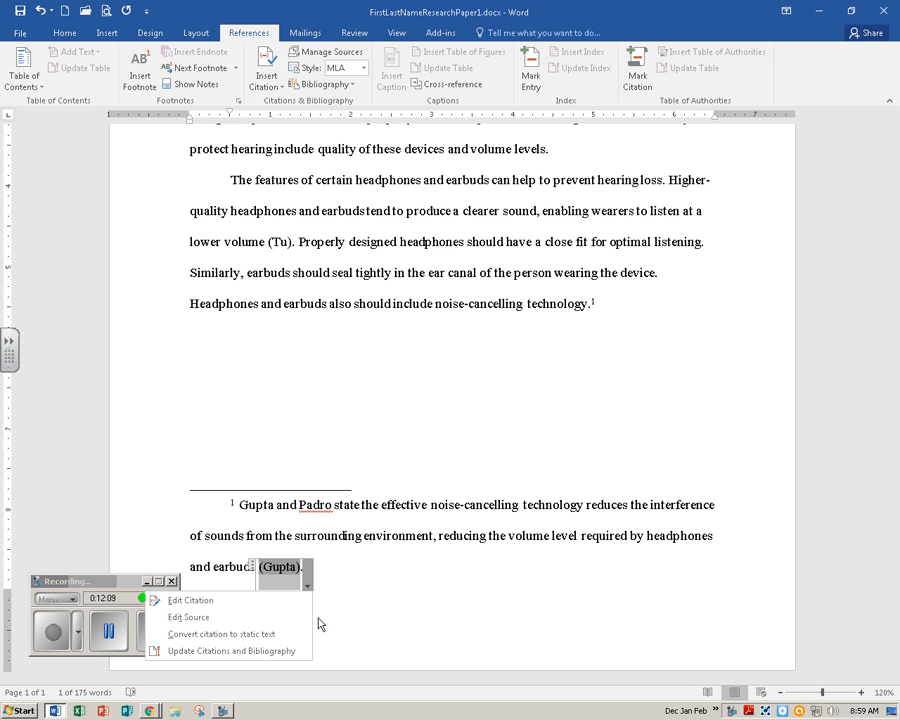
{"action": "left_click", "coordinate": [259, 619]}
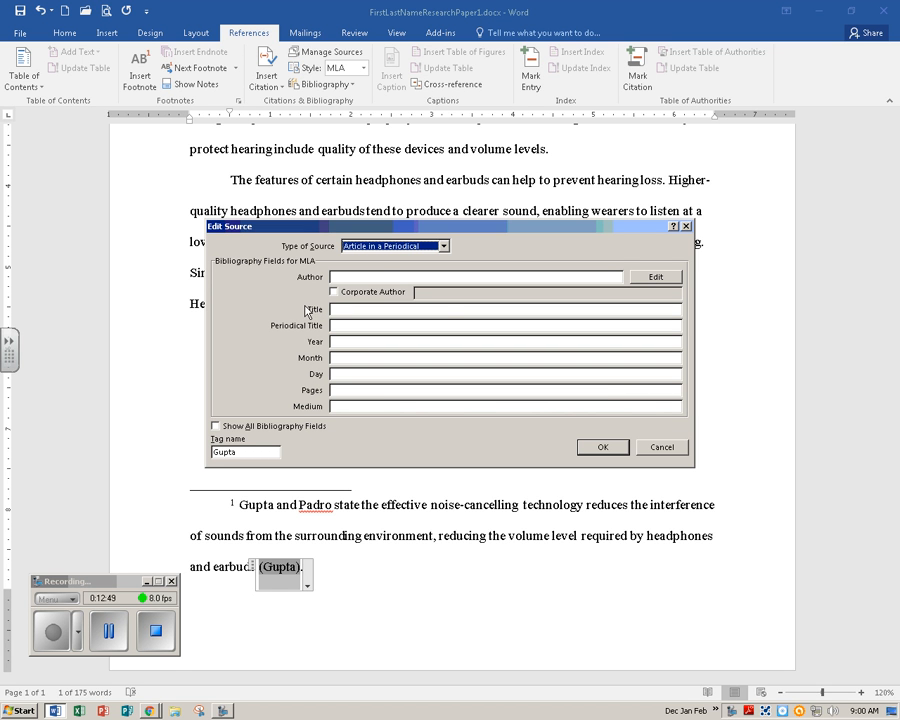
{"action": "left_click", "coordinate": [444, 246]}
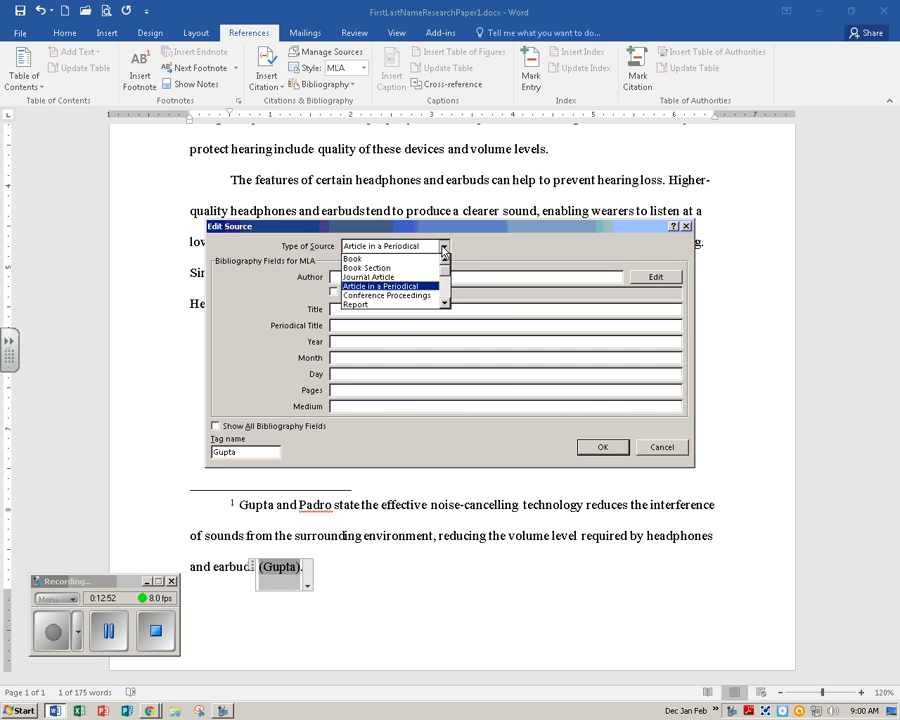
{"action": "left_click", "coordinate": [386, 260]}
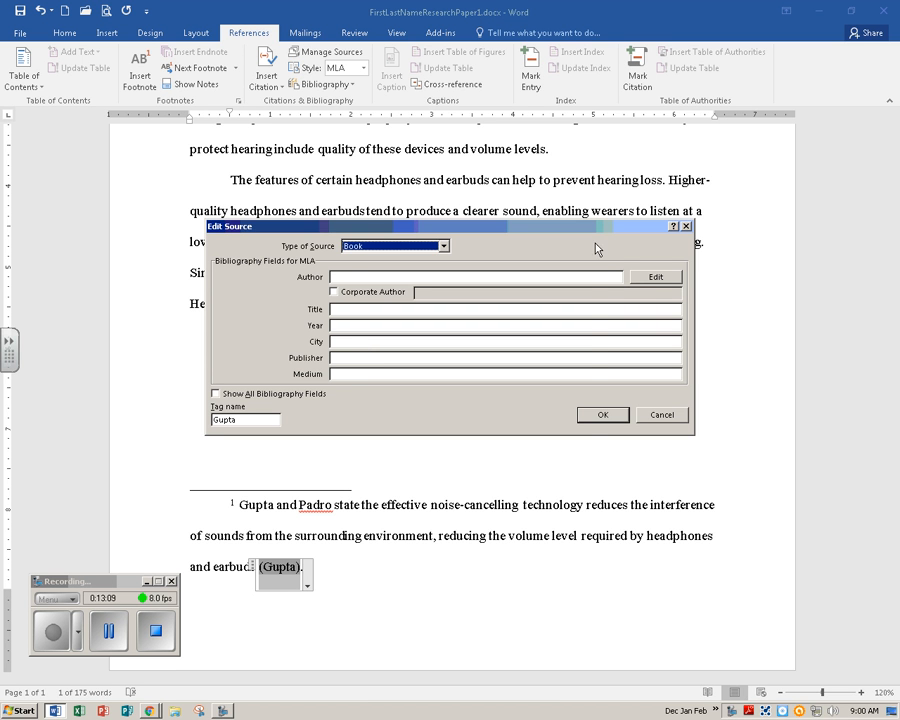
Add both authors, Gupta and Padro, with their first and middle names to the source's author list.
{"action": "left_click", "coordinate": [652, 278]}
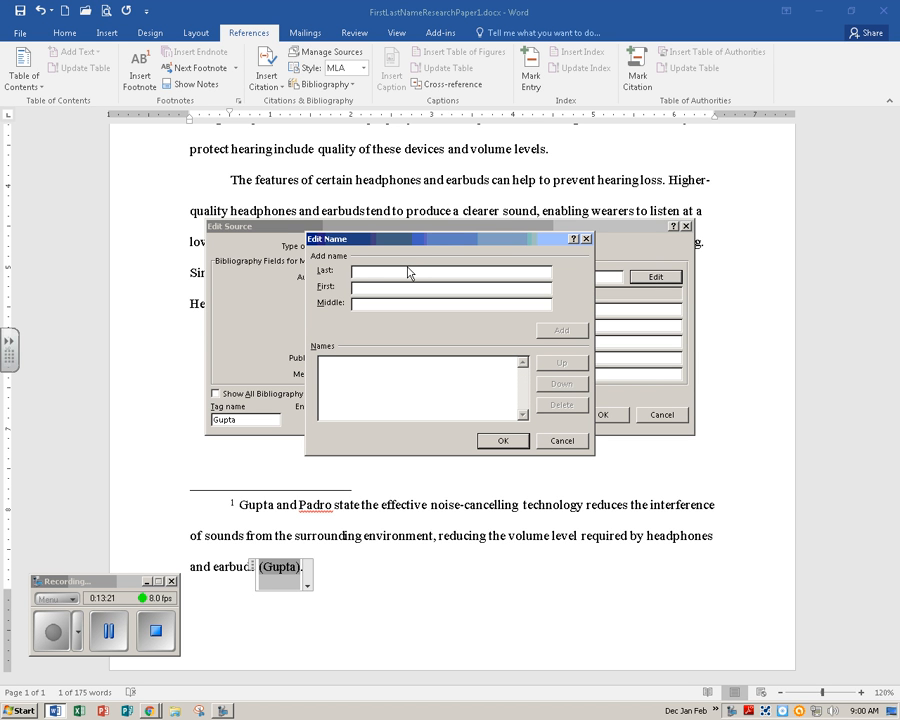
{"action": "type", "text": "Gupta"}
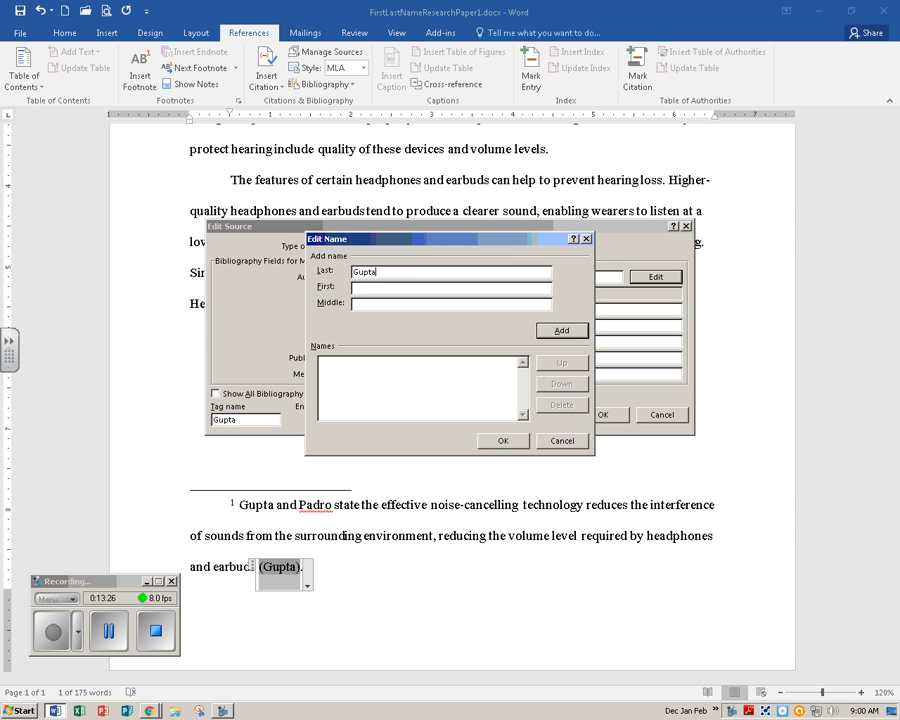
{"action": "key", "text": "Tab"}
{"action": "type", "text": "E"}
{"action": "type", "text": "le"}
{"action": "type", "text": "na"}
{"action": "type", "text": "Maia"}
{"action": "left_click", "coordinate": [563, 331]}
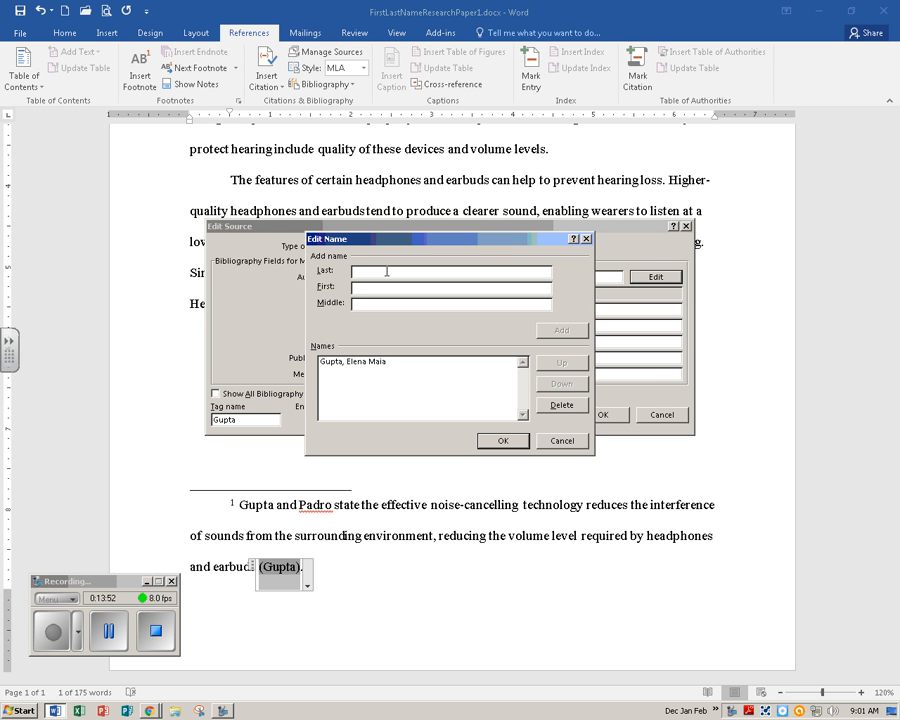
{"action": "type", "text": "Padro"}
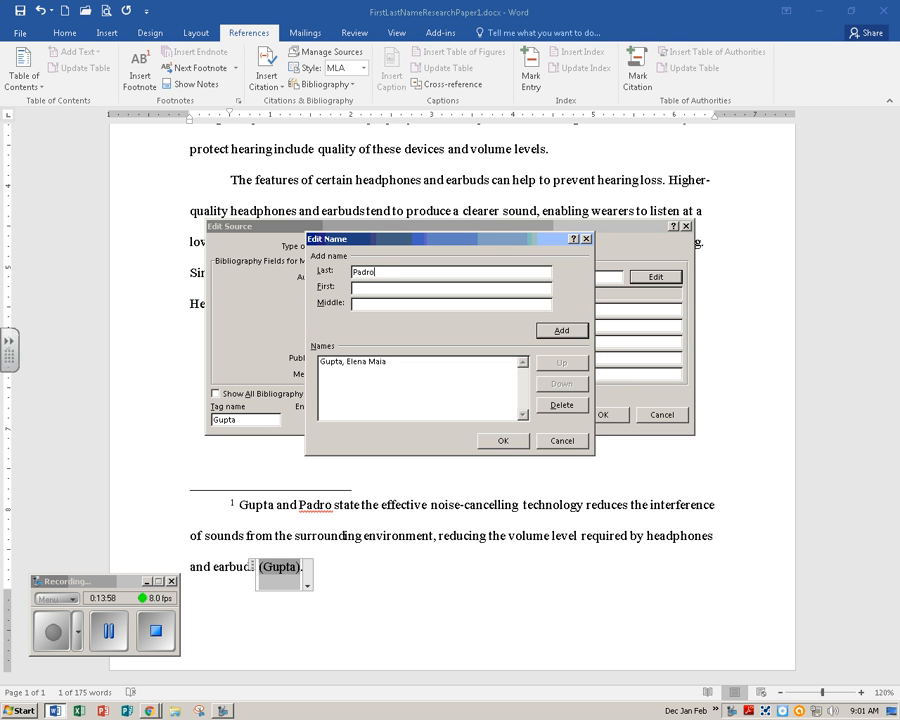
{"action": "key", "text": "Tab"}
{"action": "type", "text": "Adelbert"}
{"action": "key", "text": "Tab"}
{"action": "type", "text": "Luis"}
{"action": "left_click", "coordinate": [561, 331]}
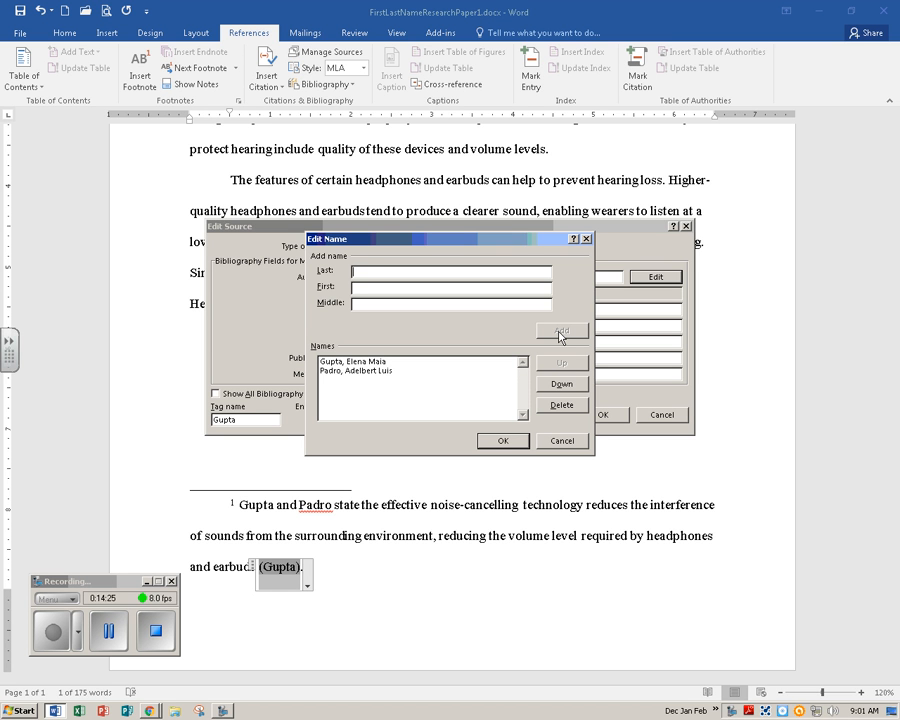
{"action": "left_click", "coordinate": [505, 446]}
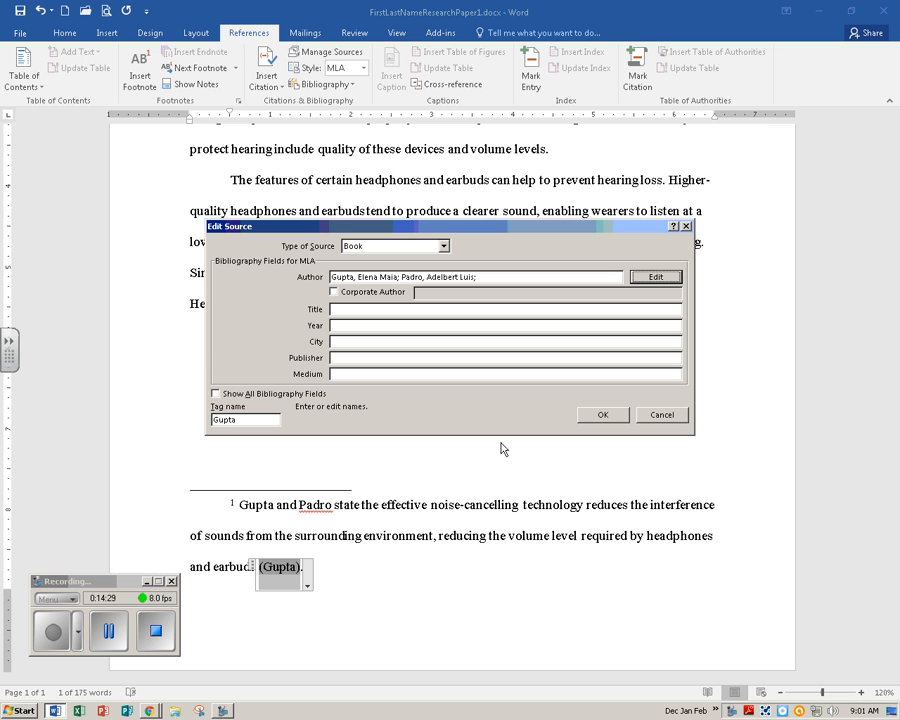
Fill in title Hering Protection Methods, year 2017, city Orlando, publisher Palm Press and medium Print, then save the source.
{"action": "left_click", "coordinate": [312, 309]}
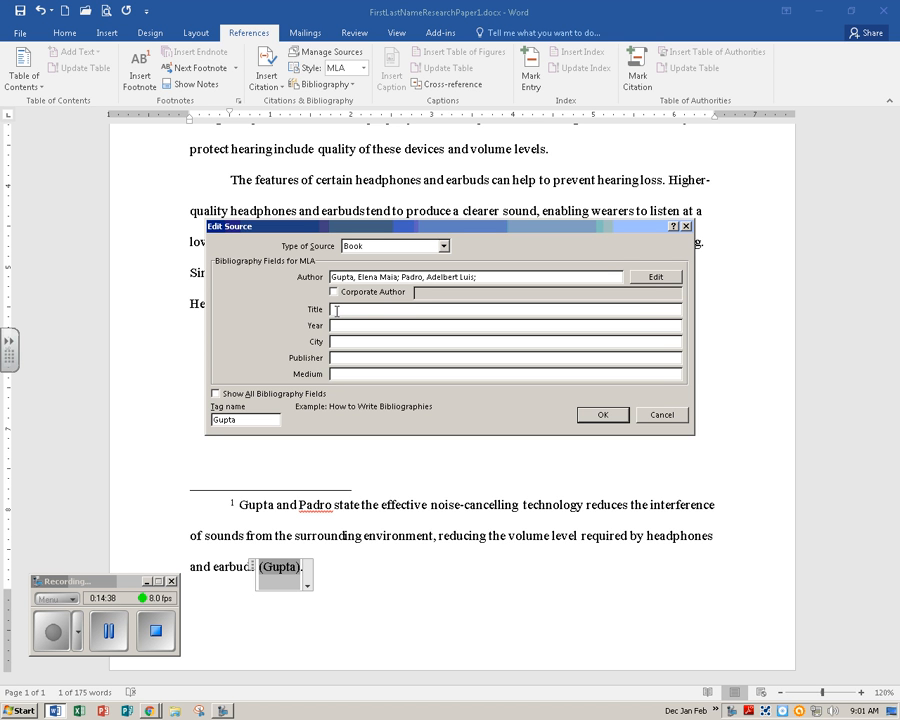
{"action": "type", "text": "Hering Protection Methods"}
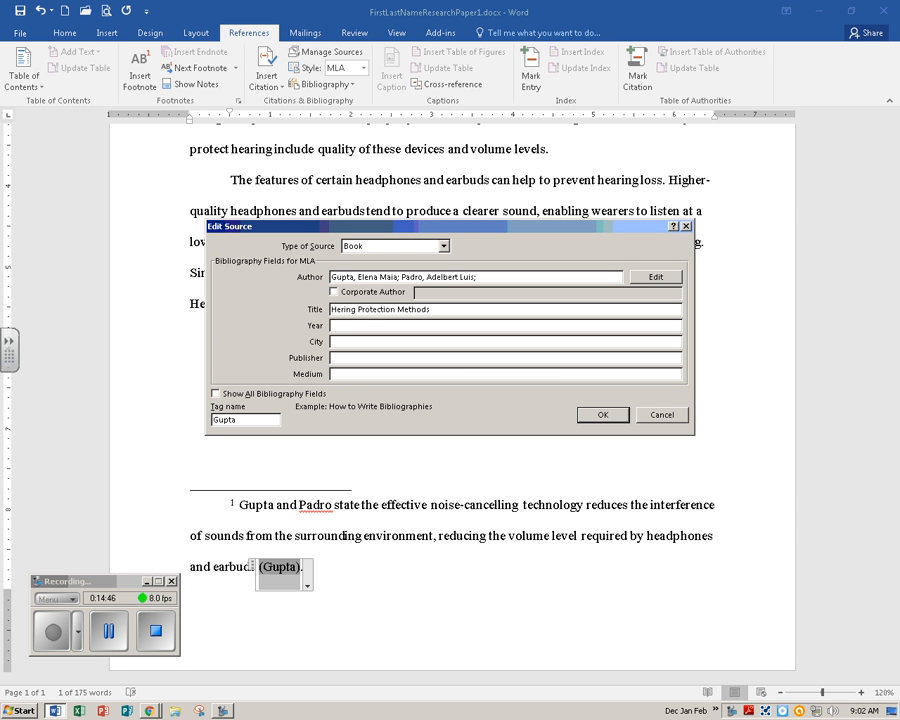
{"action": "key", "text": "Tab"}
{"action": "type", "text": "2017"}
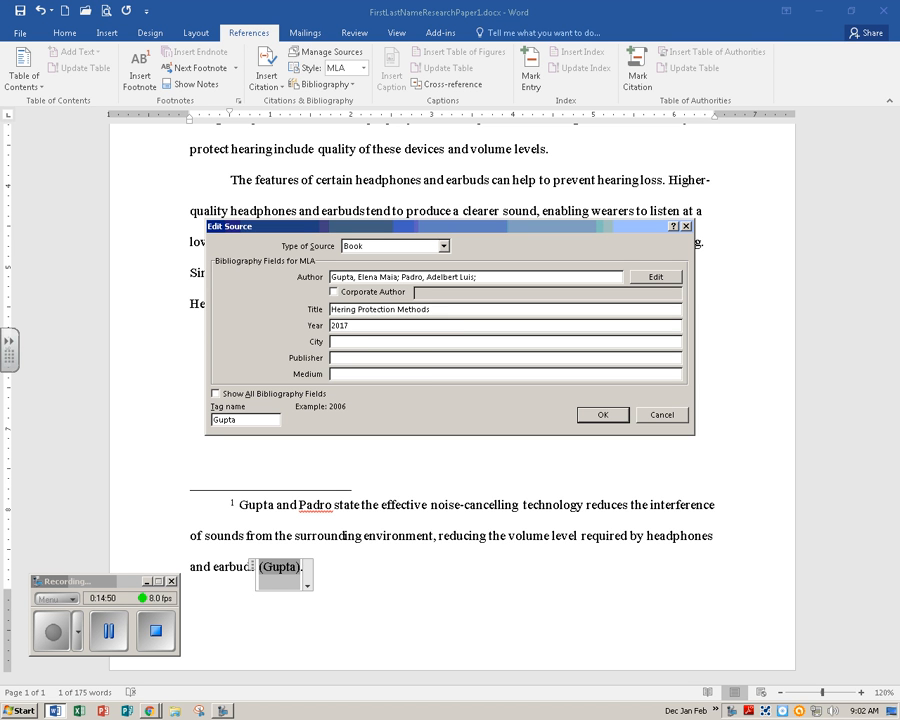
{"action": "key", "text": "Tab"}
{"action": "type", "text": "Orlando"}
{"action": "key", "text": "Tab"}
{"action": "type", "text": "Palm Pre"}
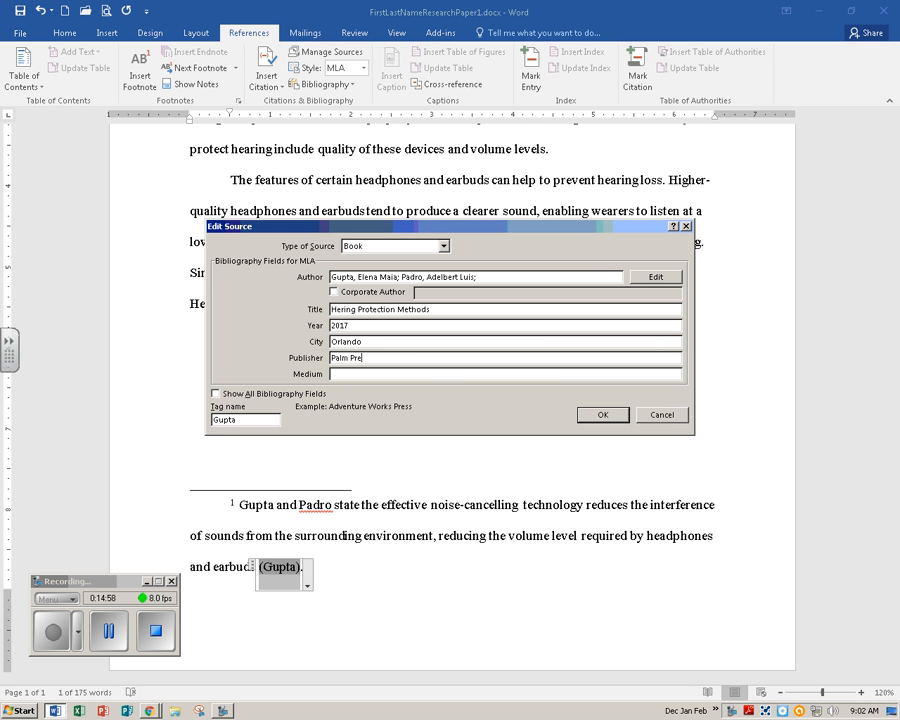
{"action": "type", "text": "ss"}
{"action": "key", "text": "Tab"}
{"action": "type", "text": "print"}
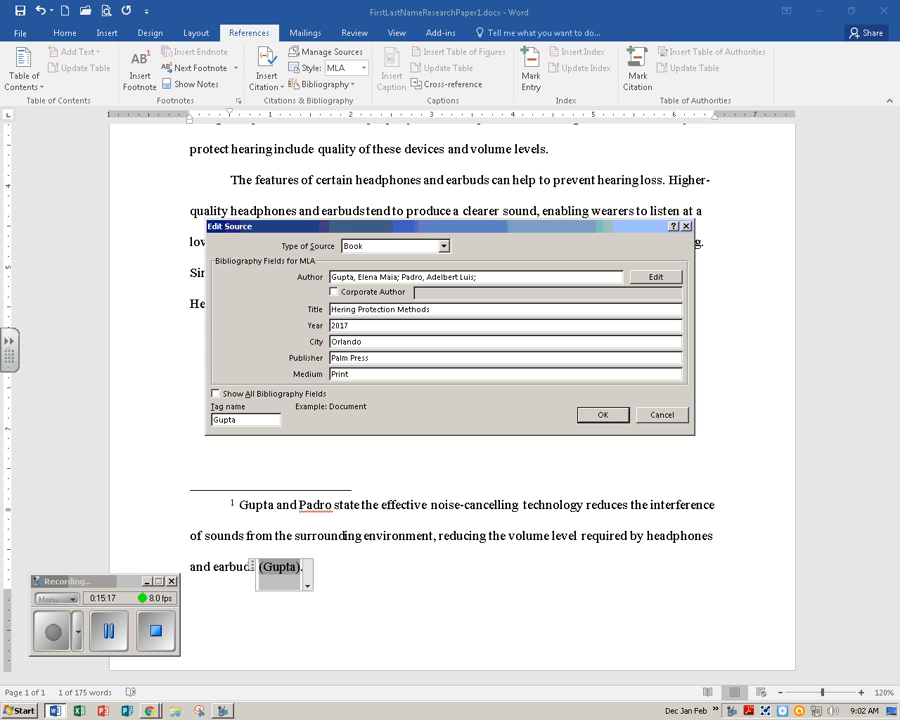
{"action": "left_click", "coordinate": [602, 416]}
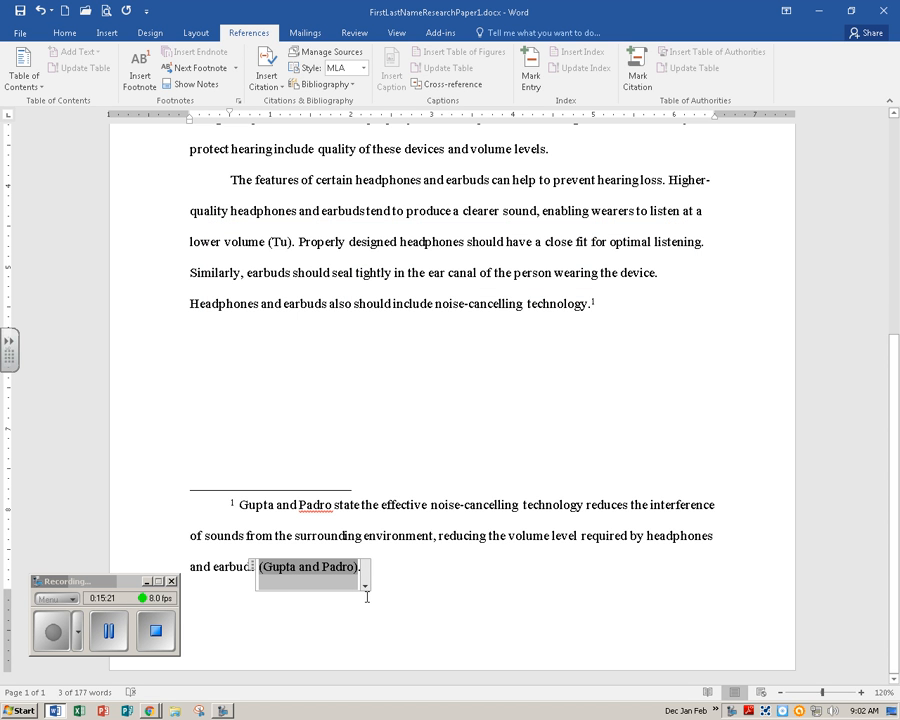